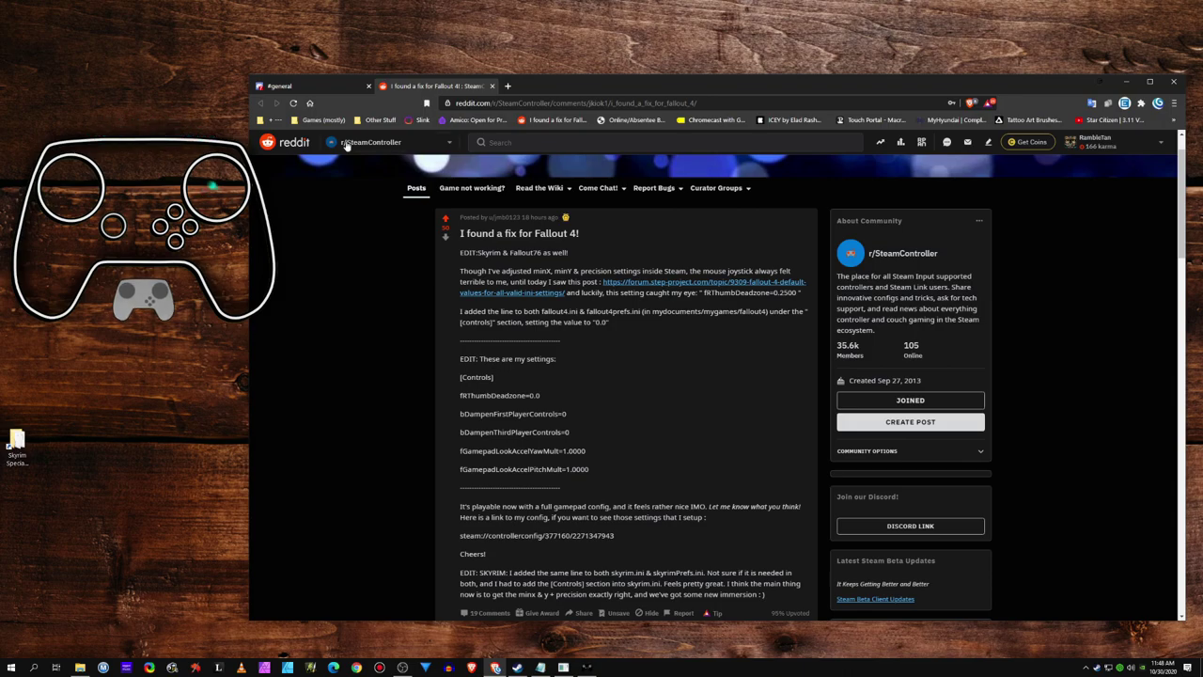
Step: Review the Discord #general messages discussing the Fallout 4 deadzone fix, and return to the Reddit post
{"action": "left_click", "coordinate": [330, 87]}
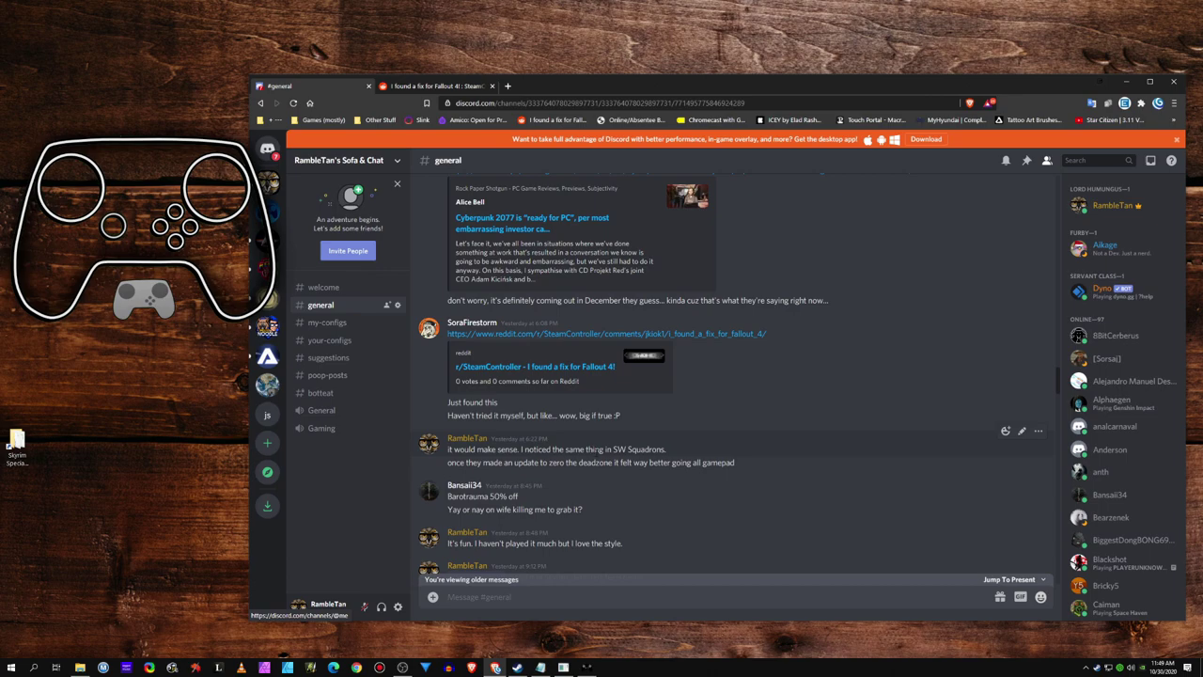
{"action": "scroll", "coordinate": [596, 452], "scroll_direction": "down", "scroll_amount": 3}
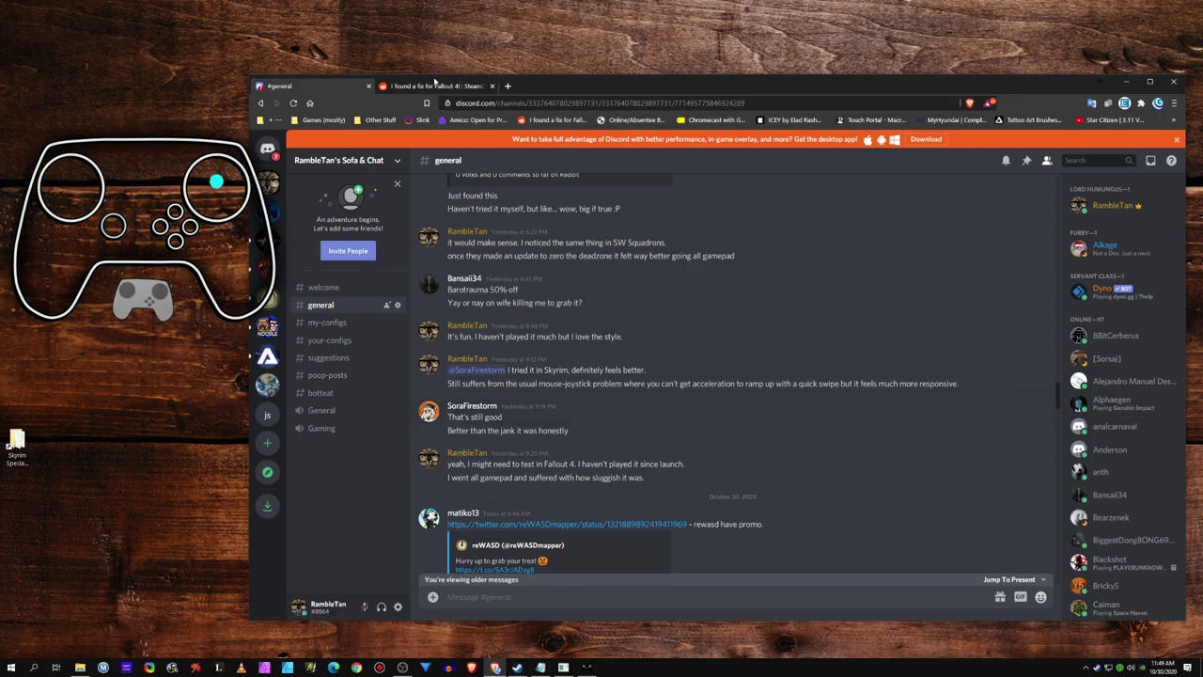
{"action": "left_click", "coordinate": [436, 86]}
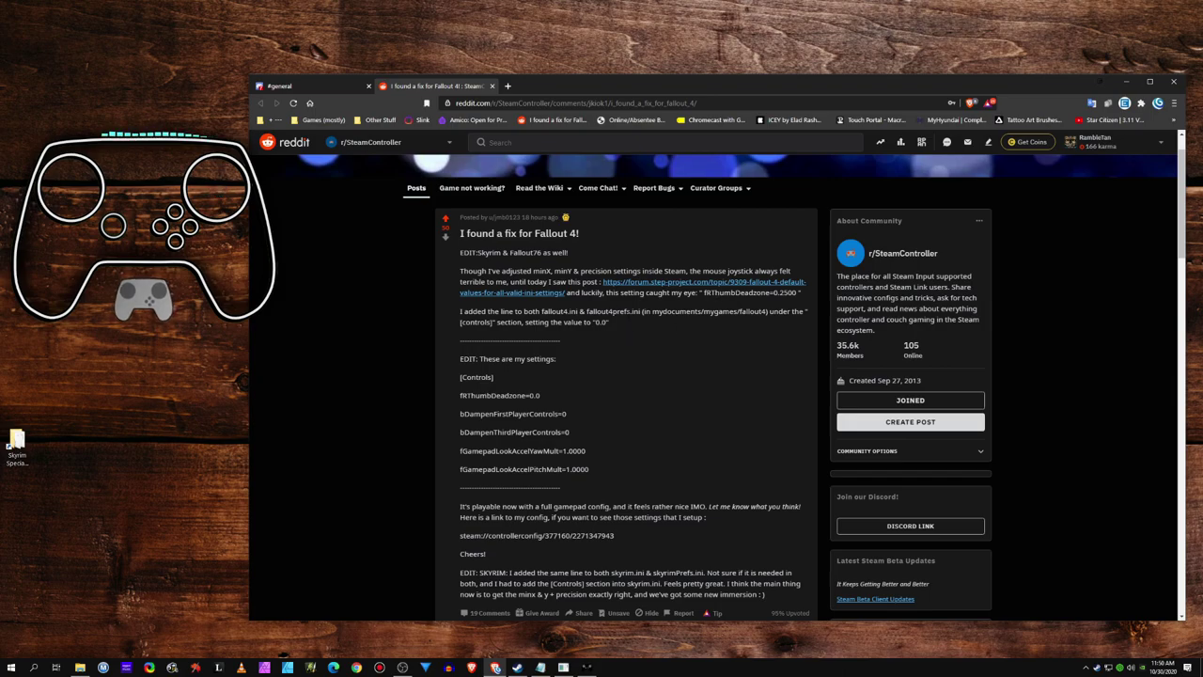
Step: Read the comments under the "I found a fix for Fallout 4!" post for advice on Skyrim's ini files
{"action": "scroll", "coordinate": [627, 320], "scroll_direction": "down", "scroll_amount": 10}
{"action": "scroll", "coordinate": [627, 320], "scroll_direction": "down", "scroll_amount": 15}
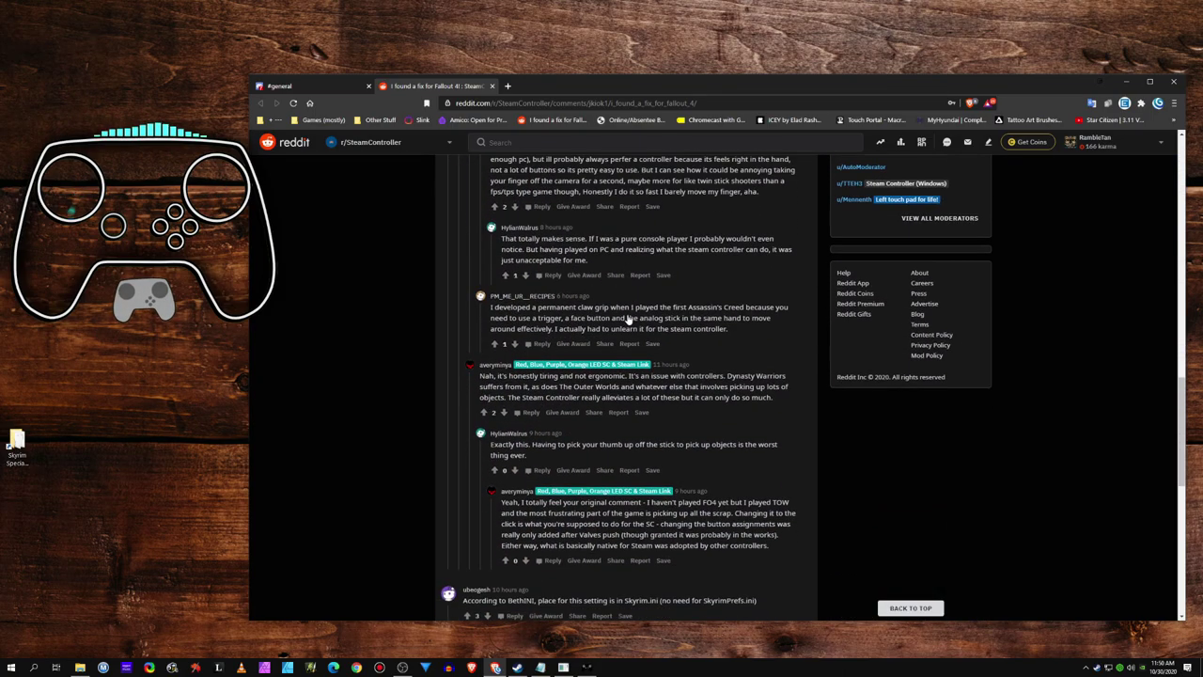
{"action": "scroll", "coordinate": [629, 320], "scroll_direction": "down", "scroll_amount": 1}
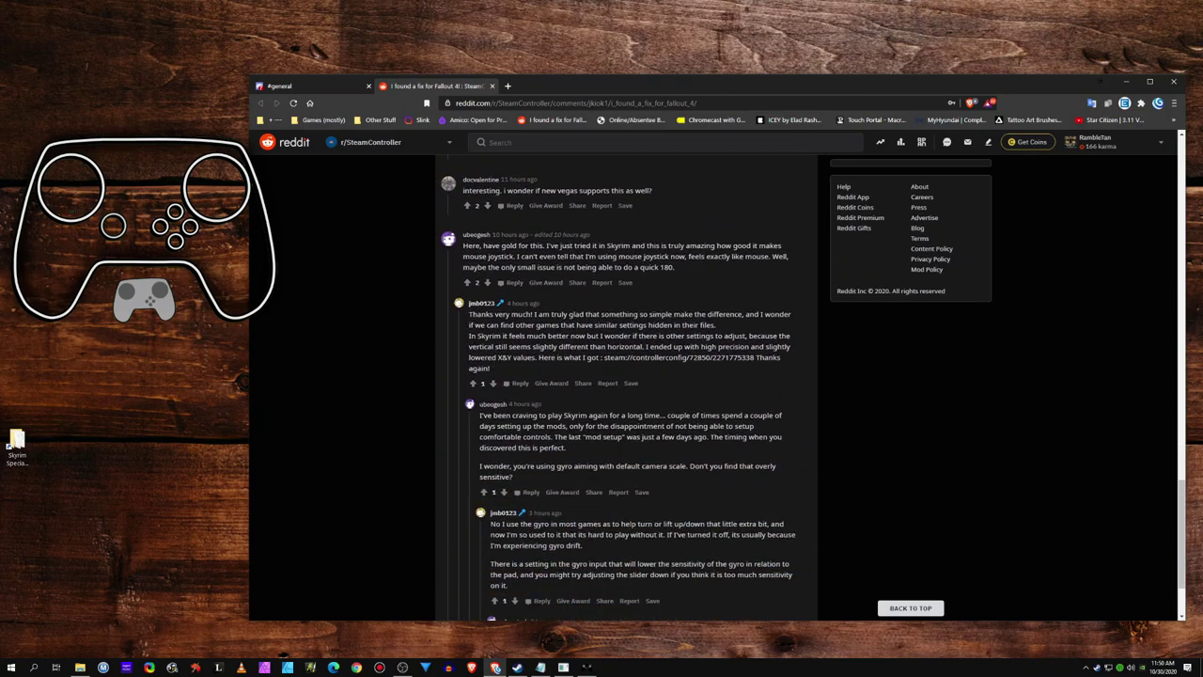
{"action": "scroll", "coordinate": [628, 376], "scroll_direction": "down", "scroll_amount": 2}
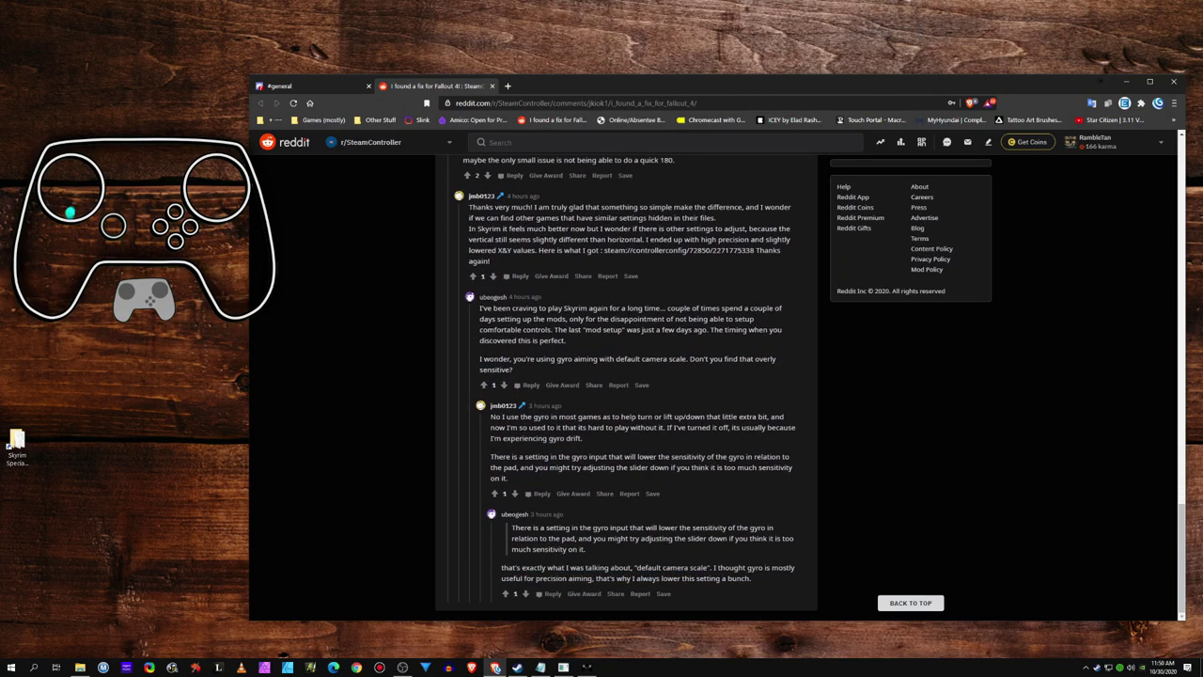
{"action": "scroll", "coordinate": [628, 376], "scroll_direction": "up", "scroll_amount": 5}
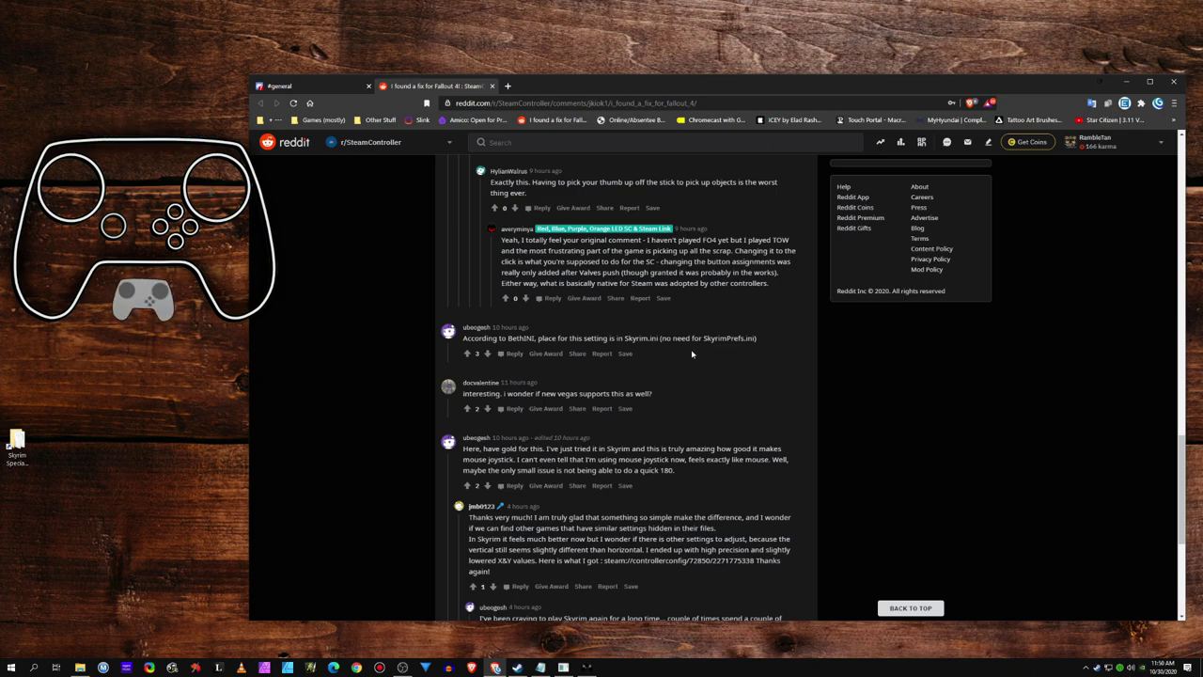
{"action": "scroll", "coordinate": [686, 349], "scroll_direction": "up", "scroll_amount": 5}
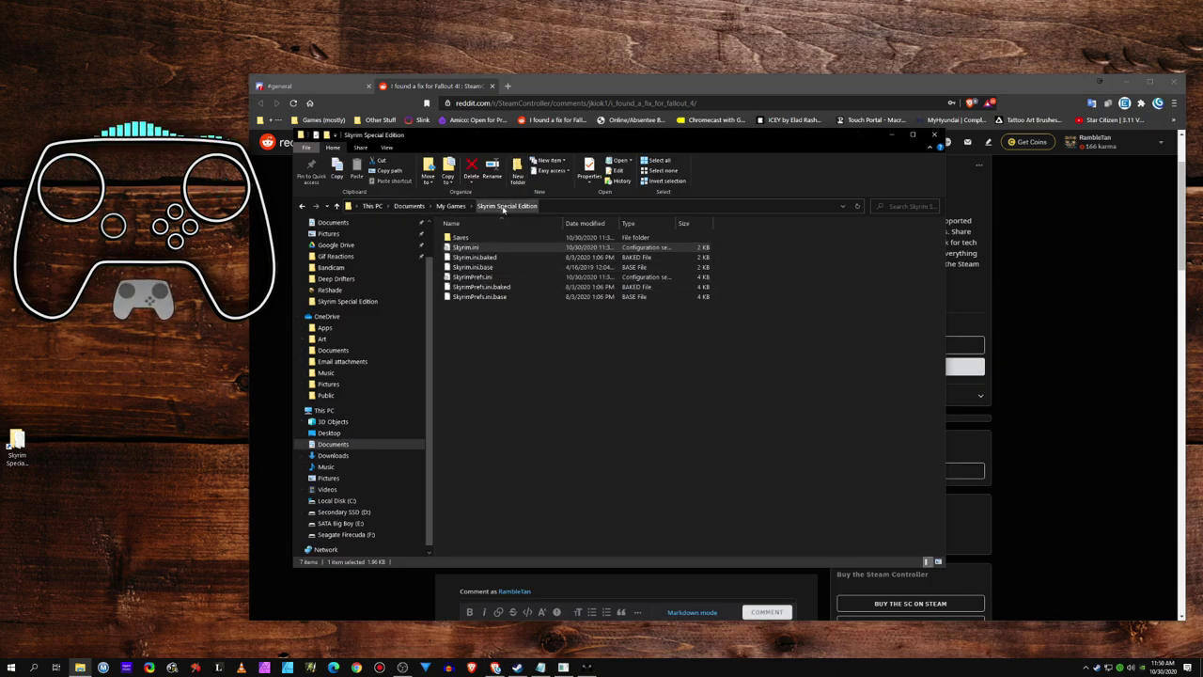
Step: Open Skyrim.ini from the Skyrim Special Edition folder and compare its [Controls] section with the settings in the Reddit post
{"action": "double_click", "coordinate": [464, 249]}
{"action": "scroll", "coordinate": [469, 310], "scroll_direction": "down", "scroll_amount": 5}
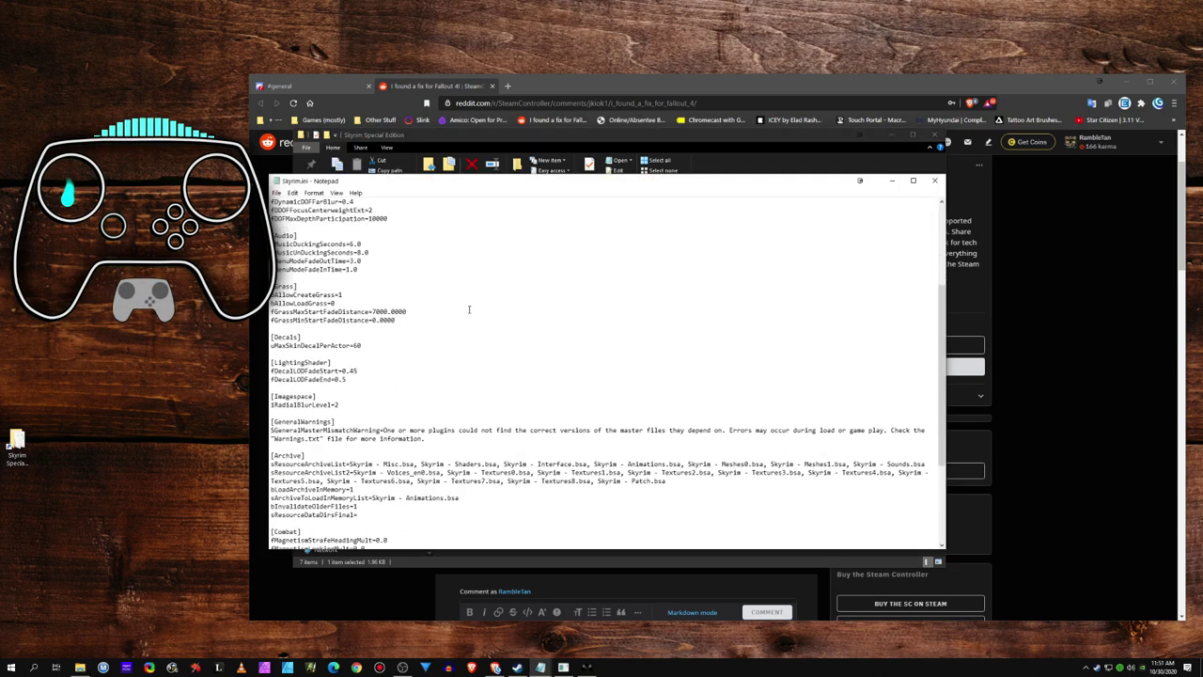
{"action": "scroll", "coordinate": [469, 310], "scroll_direction": "down", "scroll_amount": 6}
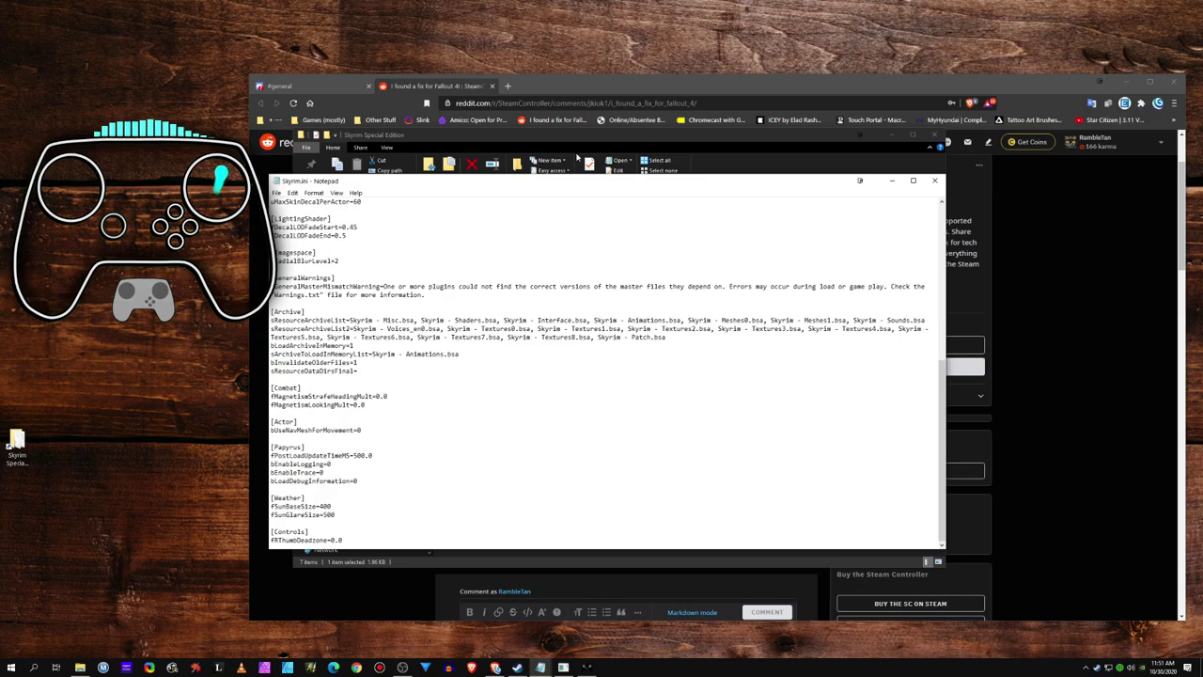
{"action": "left_click", "coordinate": [651, 91]}
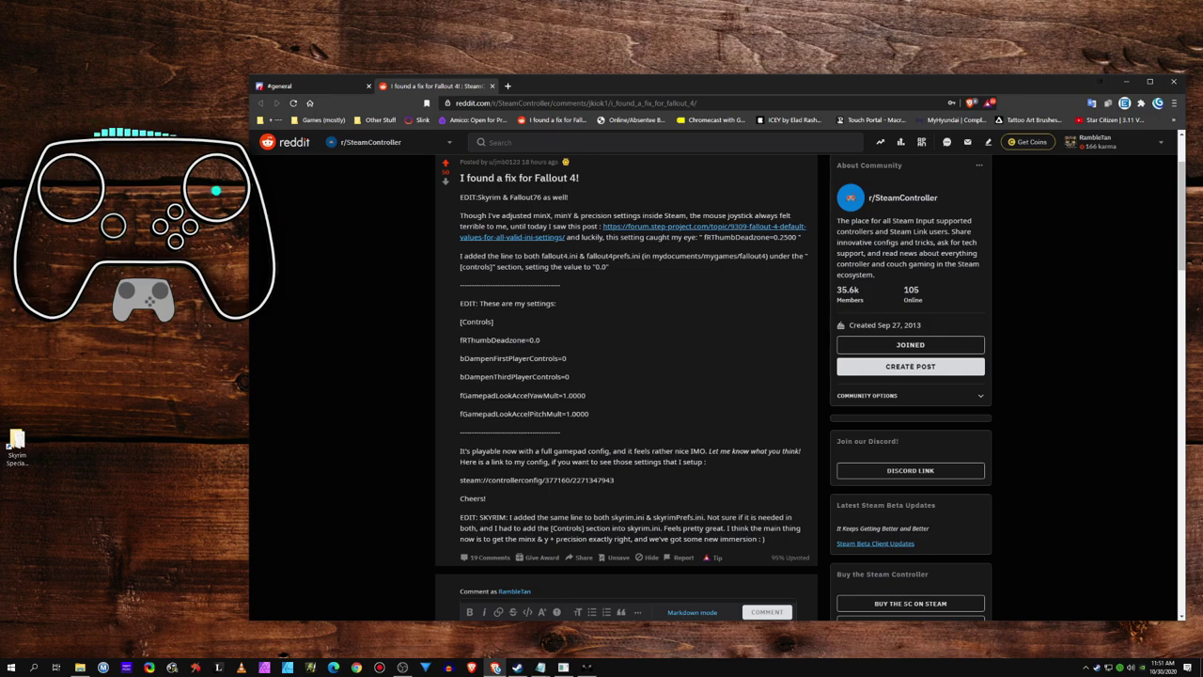
{"action": "left_click", "coordinate": [542, 667]}
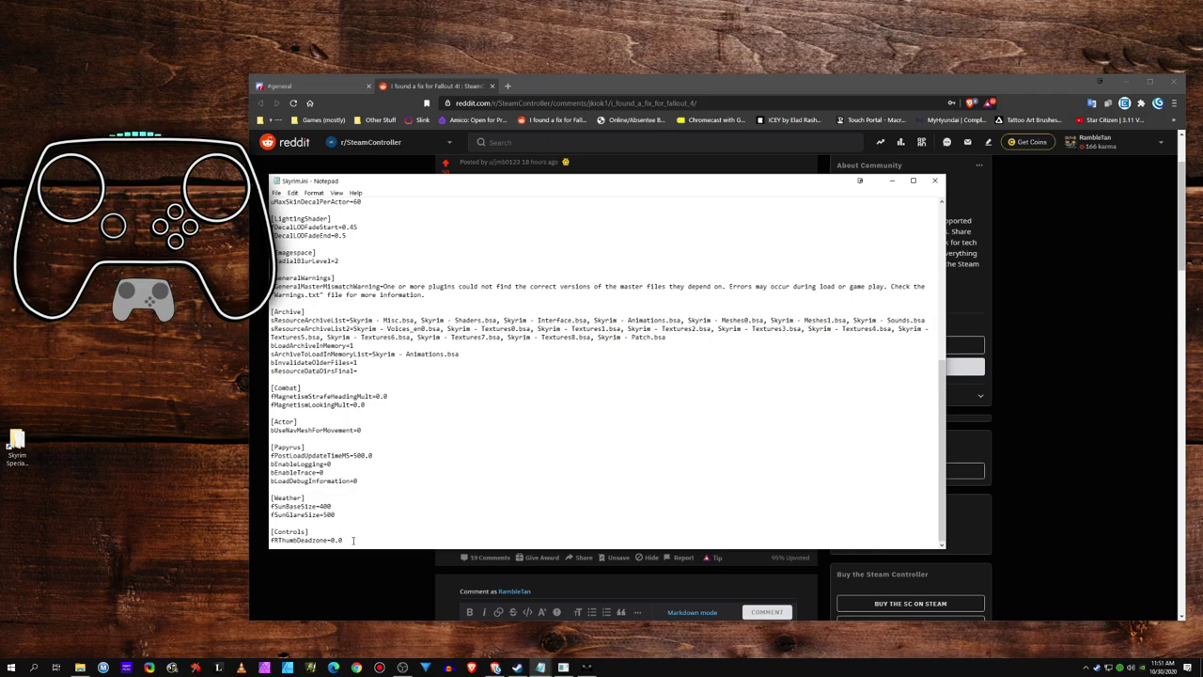
Step: Remove the [Controls] section with its fRThumbDeadzone line from the end of Skyrim.ini
{"action": "left_click_drag", "start_coordinate": [353, 541], "coordinate": [271, 531]}
{"action": "key", "text": "Delete"}
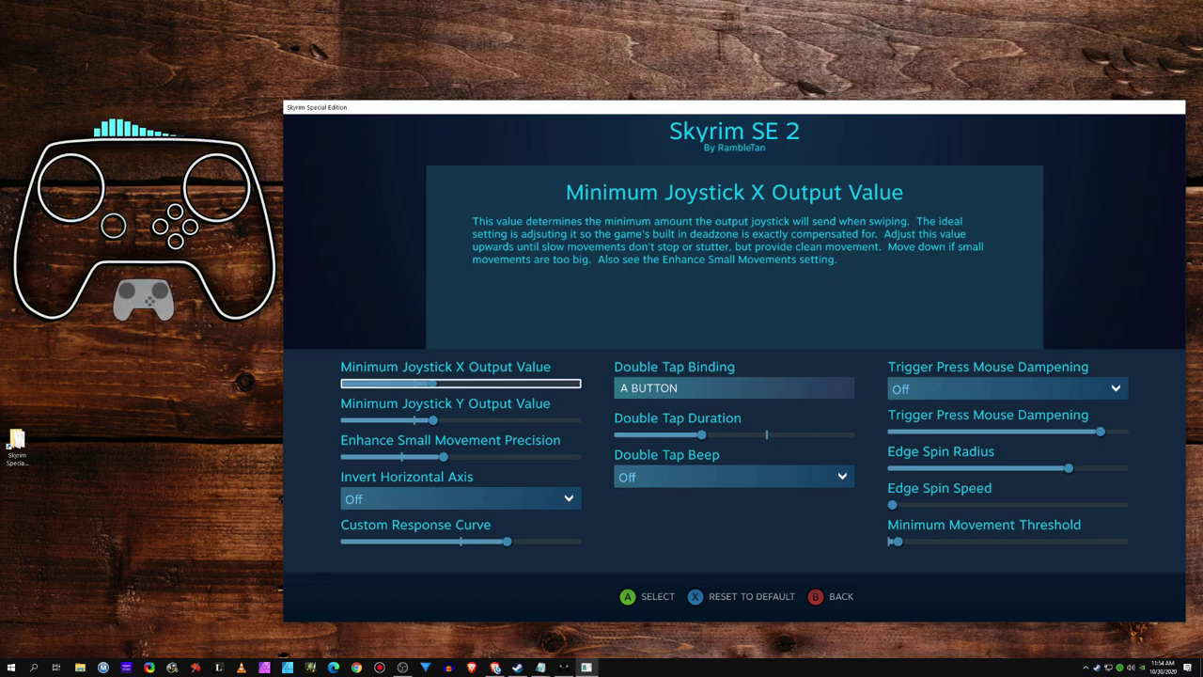
Step: Leave the mouse-like joystick settings and the Steam controller configuration to return to Skyrim
{"action": "key", "text": "Escape"}
{"action": "key", "text": "Escape"}
{"action": "key", "text": "Escape"}
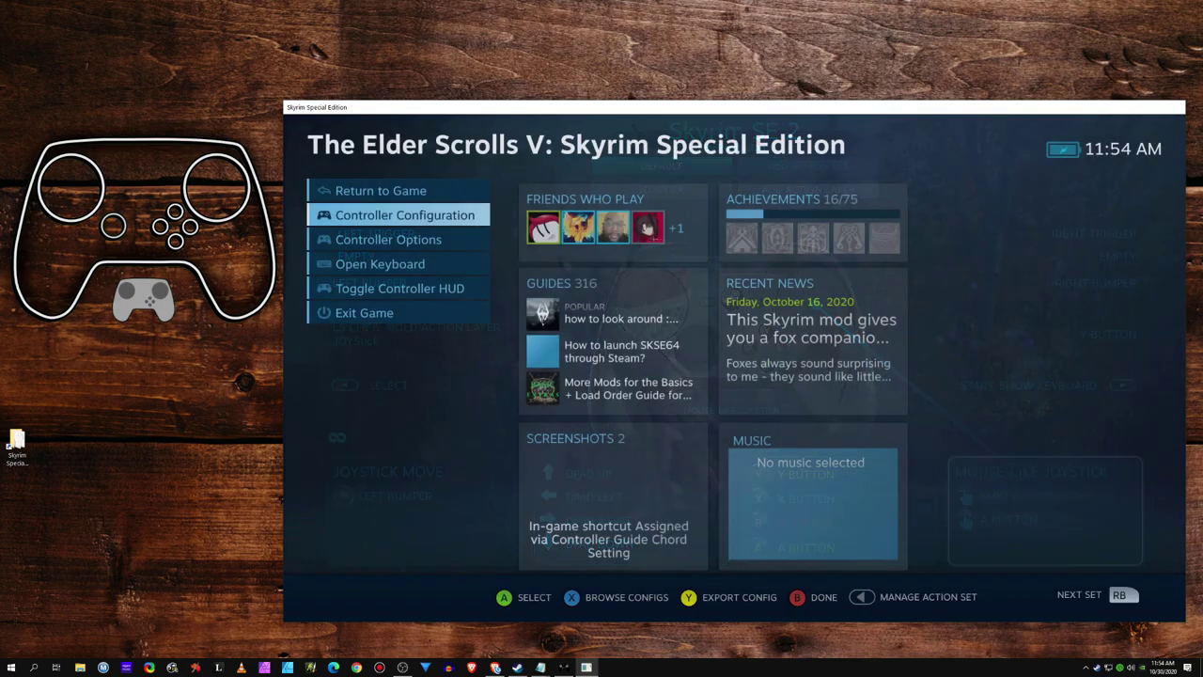
{"action": "key", "text": "Escape"}
{"action": "key", "text": "Escape"}
Step: Check Look Sensitivity in Skyrim's gameplay settings and return to the game
{"action": "key", "text": "j"}
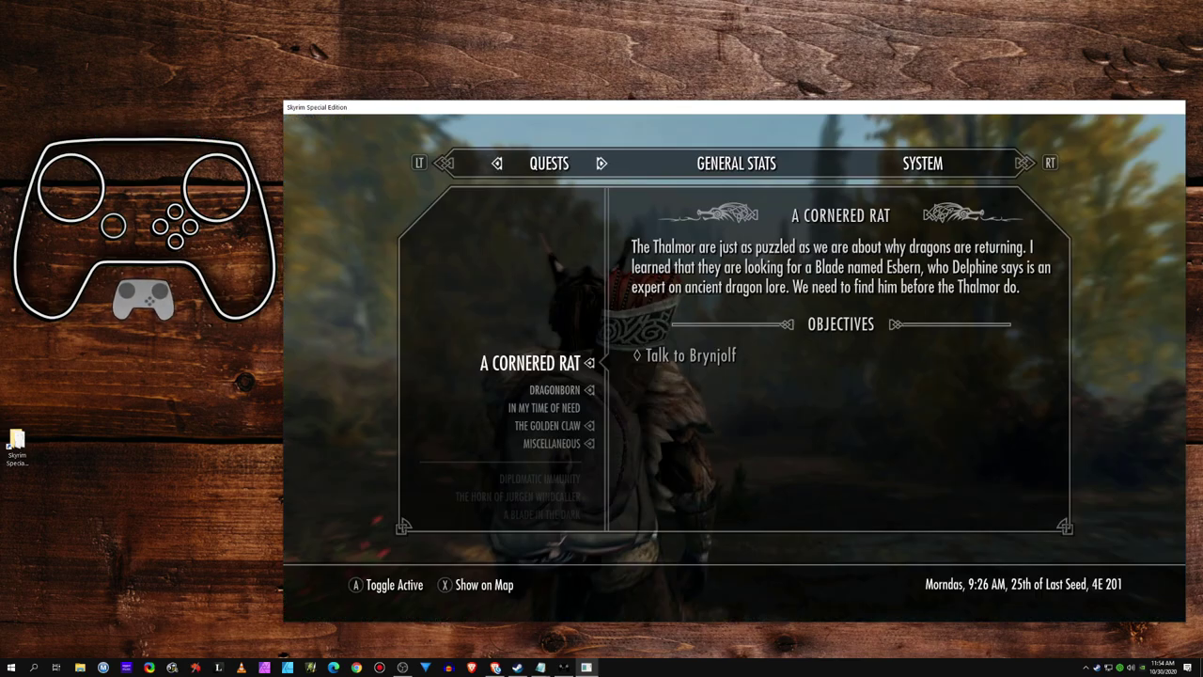
{"action": "key", "text": "Right"}
{"action": "key", "text": "Right"}
{"action": "key", "text": "Down"}
{"action": "key", "text": "Down"}
{"action": "key", "text": "Down"}
{"action": "key", "text": "Down"}
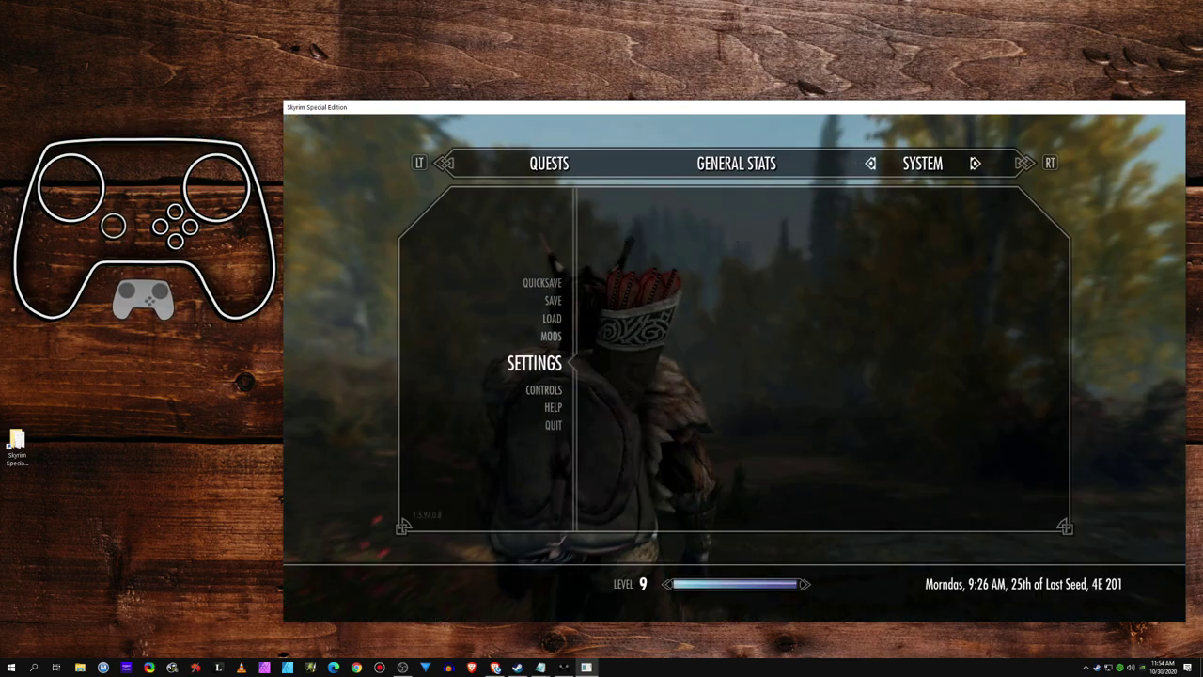
{"action": "key", "text": "Return"}
{"action": "key", "text": "Return"}
{"action": "key", "text": "Down"}
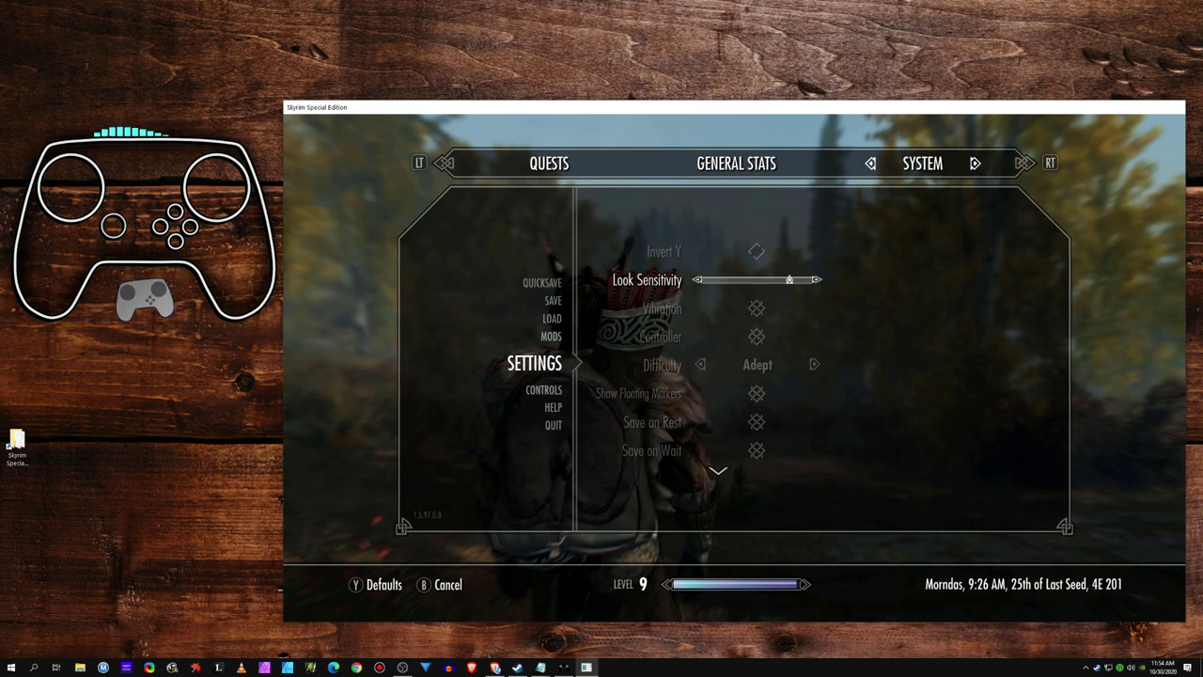
{"action": "key", "text": "Escape"}
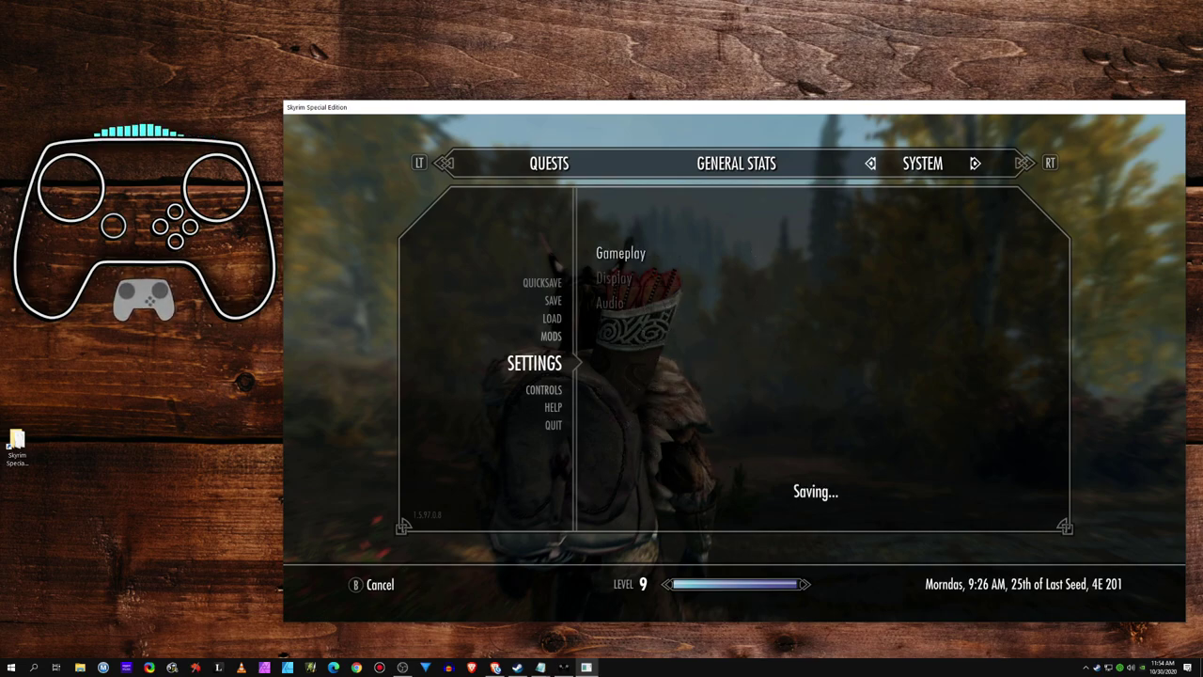
{"action": "key", "text": "Escape"}
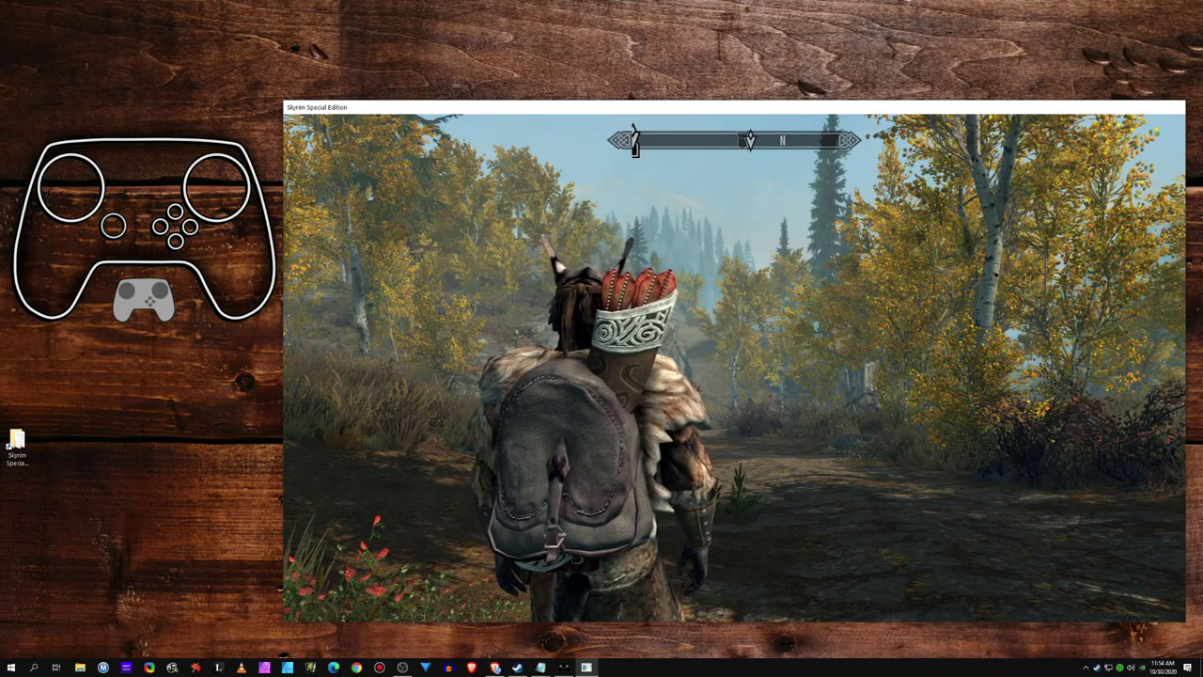
Step: Switch Skyrim to first-person view to test the camera movement
{"action": "key", "text": "f"}
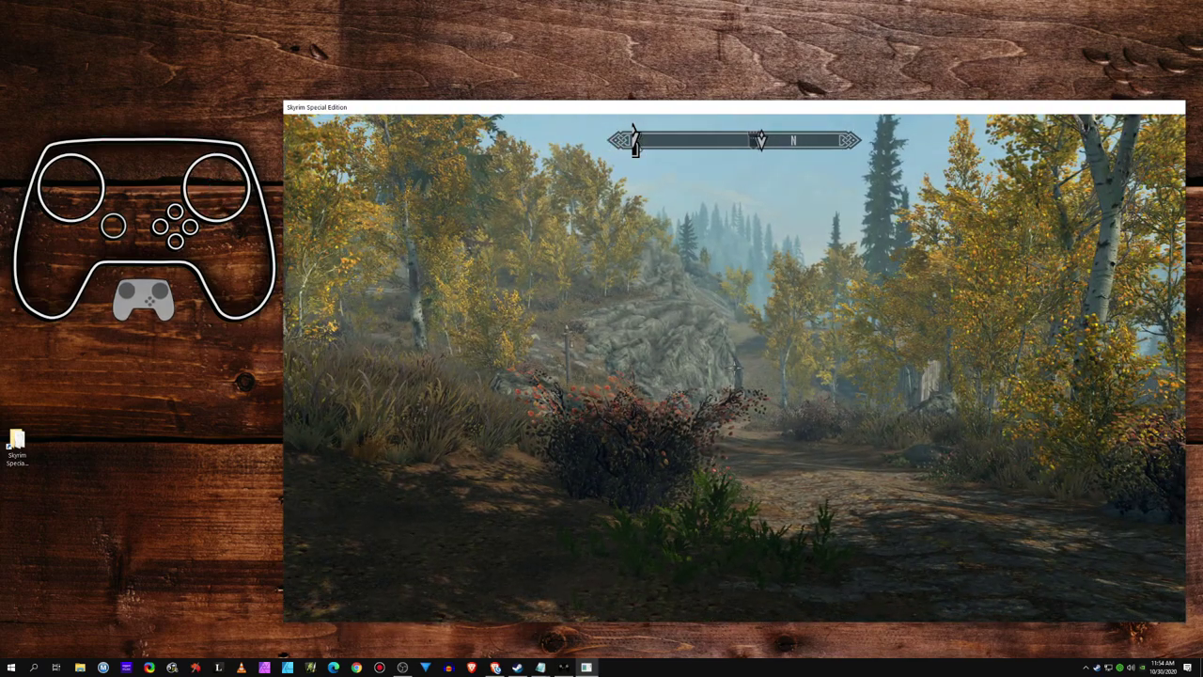
{"action": "mouse_move", "coordinate": [736, 367]}
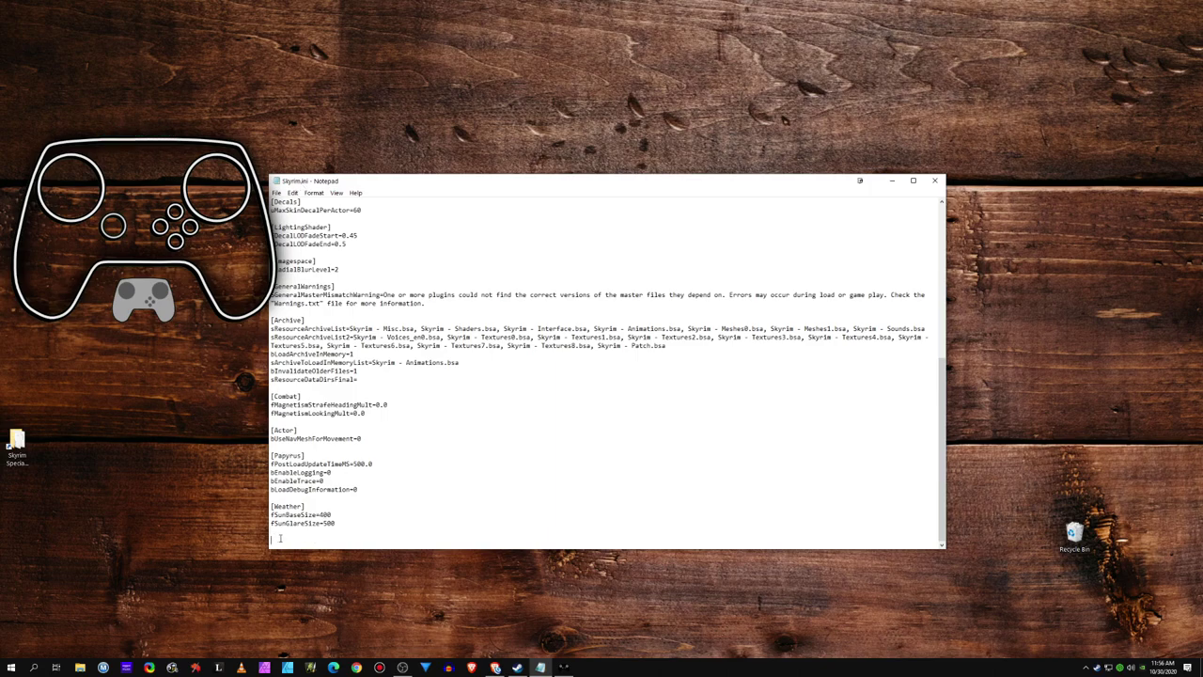
Step: Add a [Controls] section with fRThumbDeadzone=0.0 at the end of Skyrim.ini and save the file
{"action": "type", "text": "[Controls] fThumbDeadzone=0.0"}
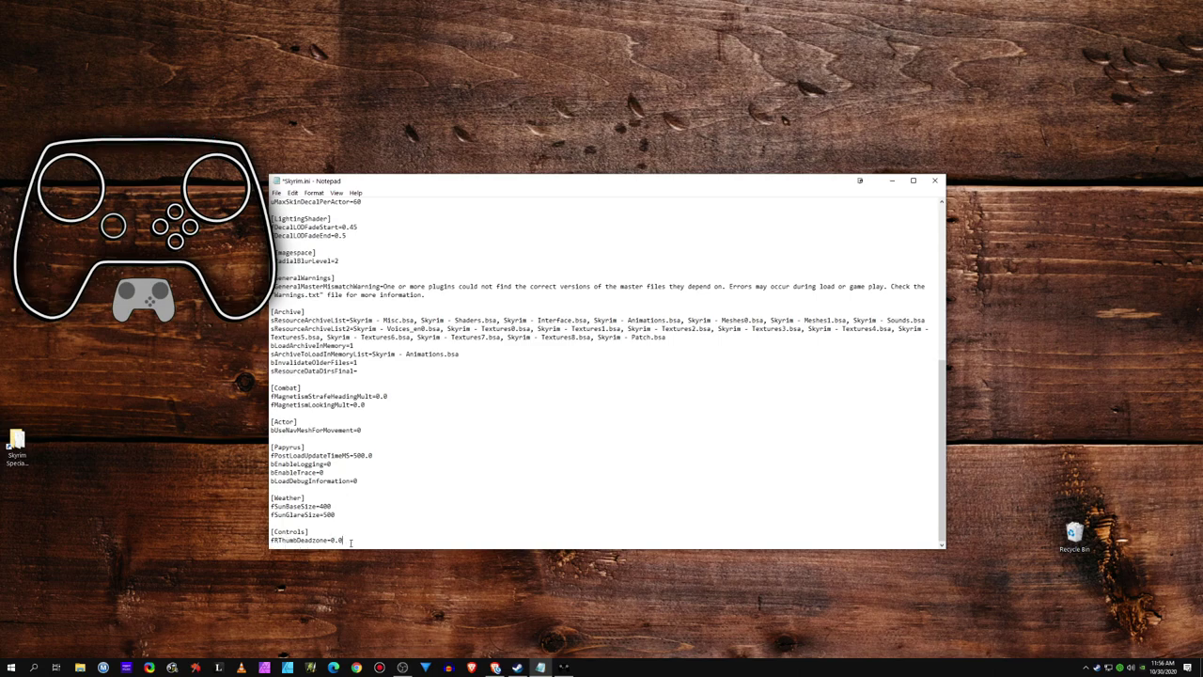
{"action": "left_click", "coordinate": [277, 193]}
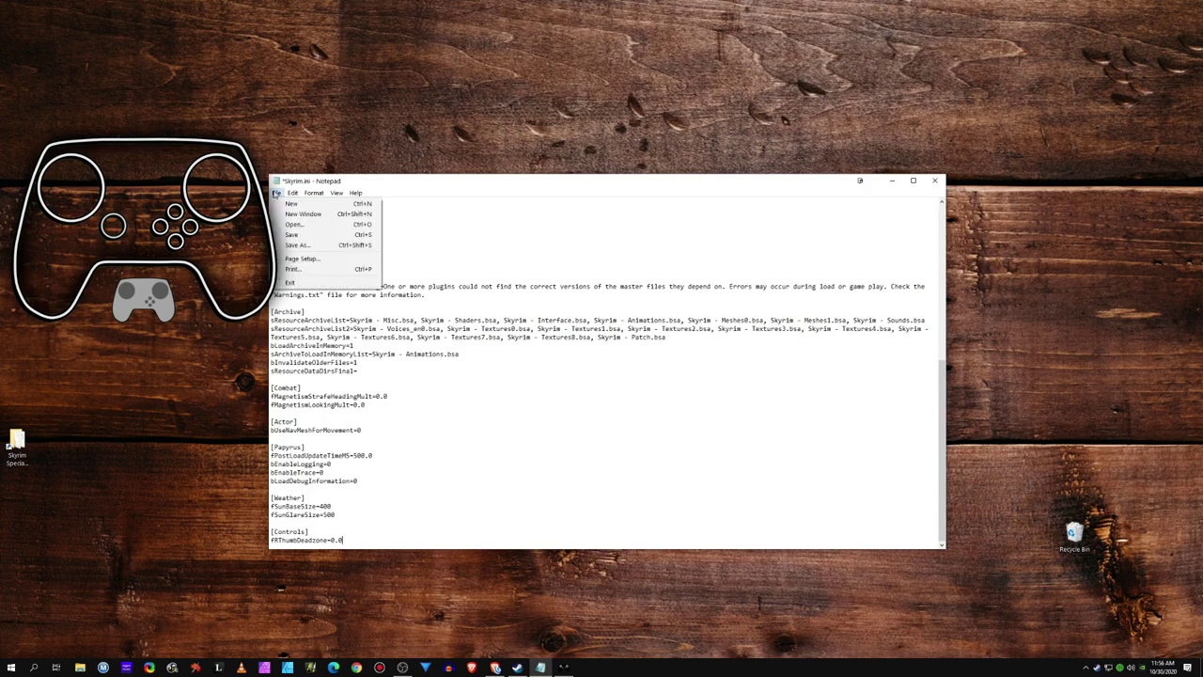
{"action": "left_click", "coordinate": [292, 227]}
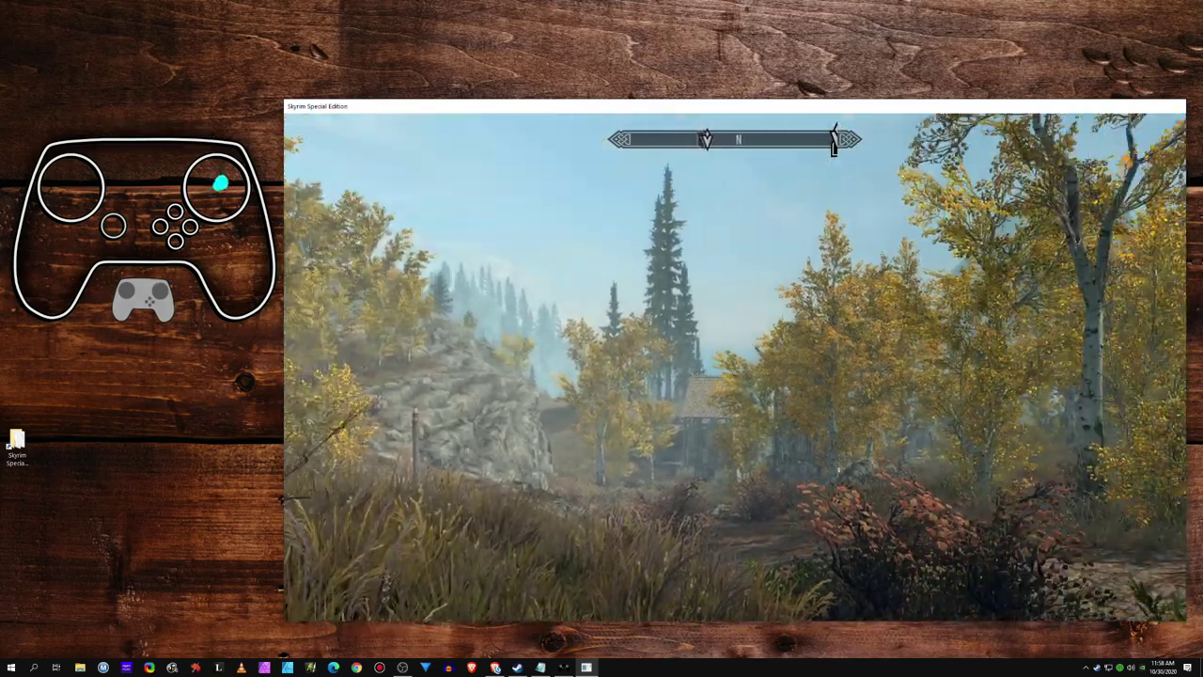
Step: Leave the game and review the deadzone settings in the Reddit post, Skyrim.ini and the Discord discussion
{"action": "key", "text": "j"}
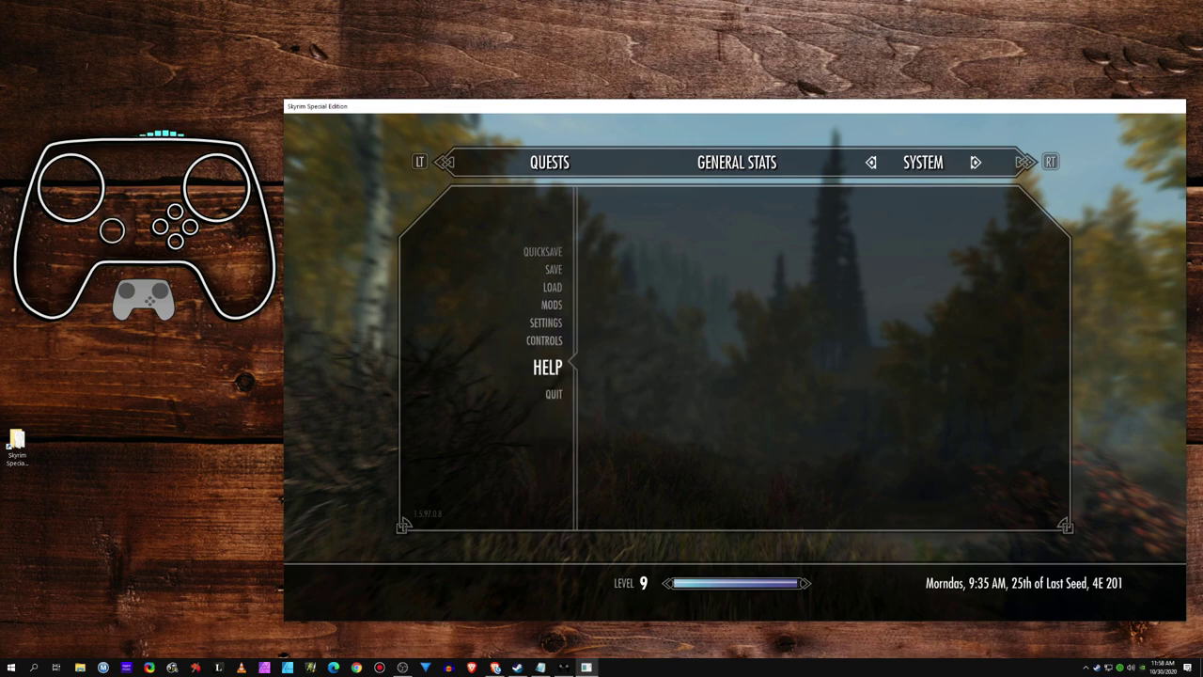
{"action": "left_click", "coordinate": [495, 667]}
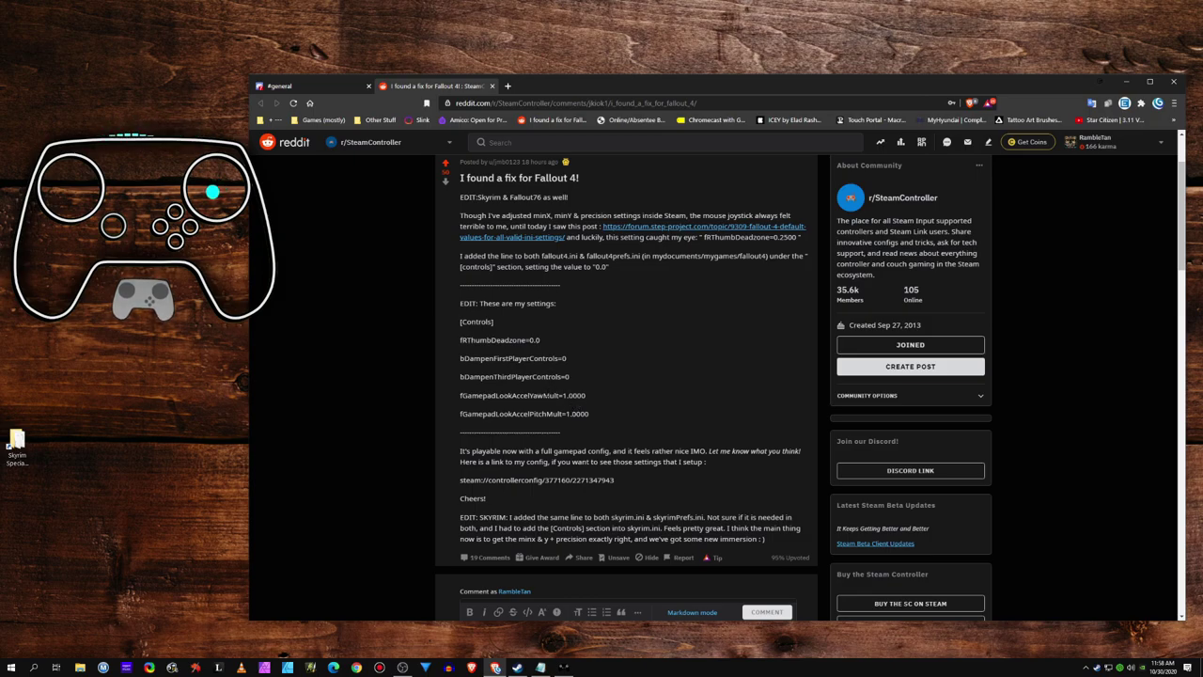
{"action": "left_click", "coordinate": [541, 668]}
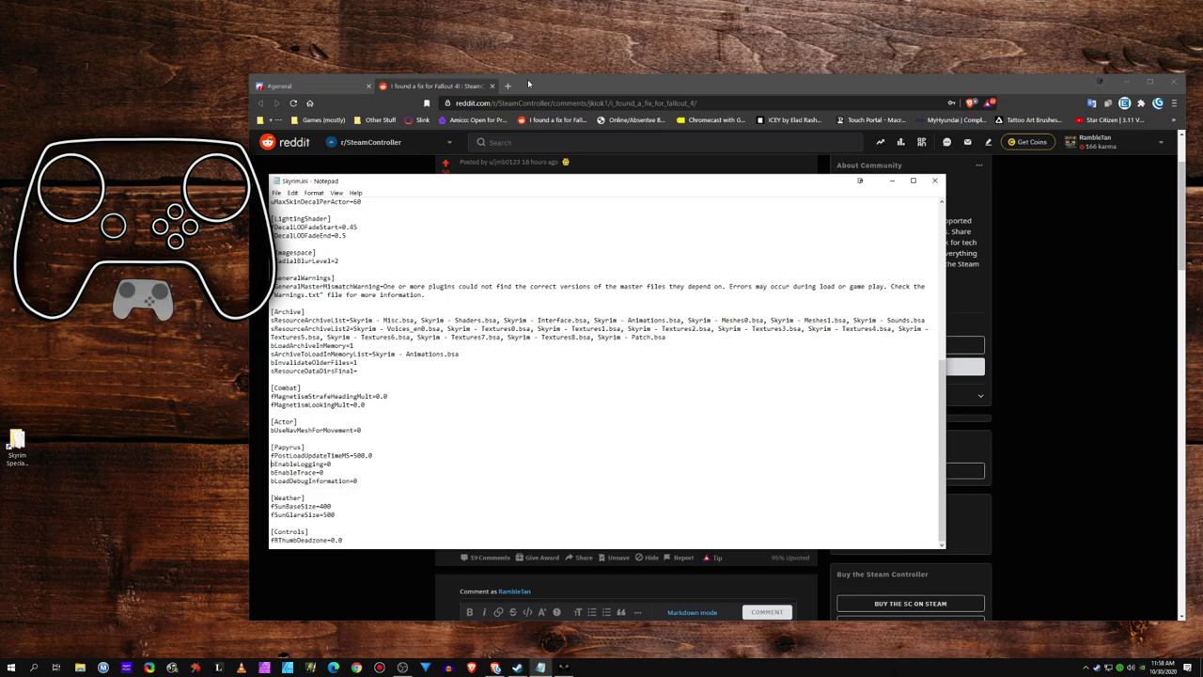
{"action": "left_click", "coordinate": [336, 82]}
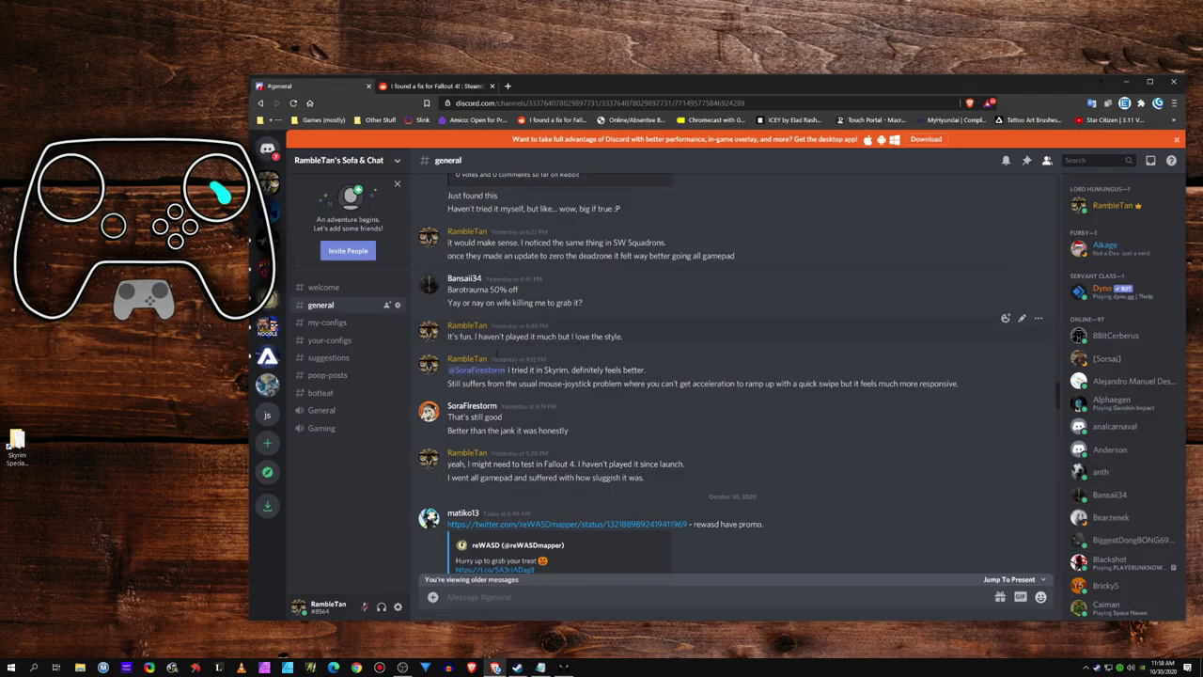
{"action": "left_click", "coordinate": [455, 91]}
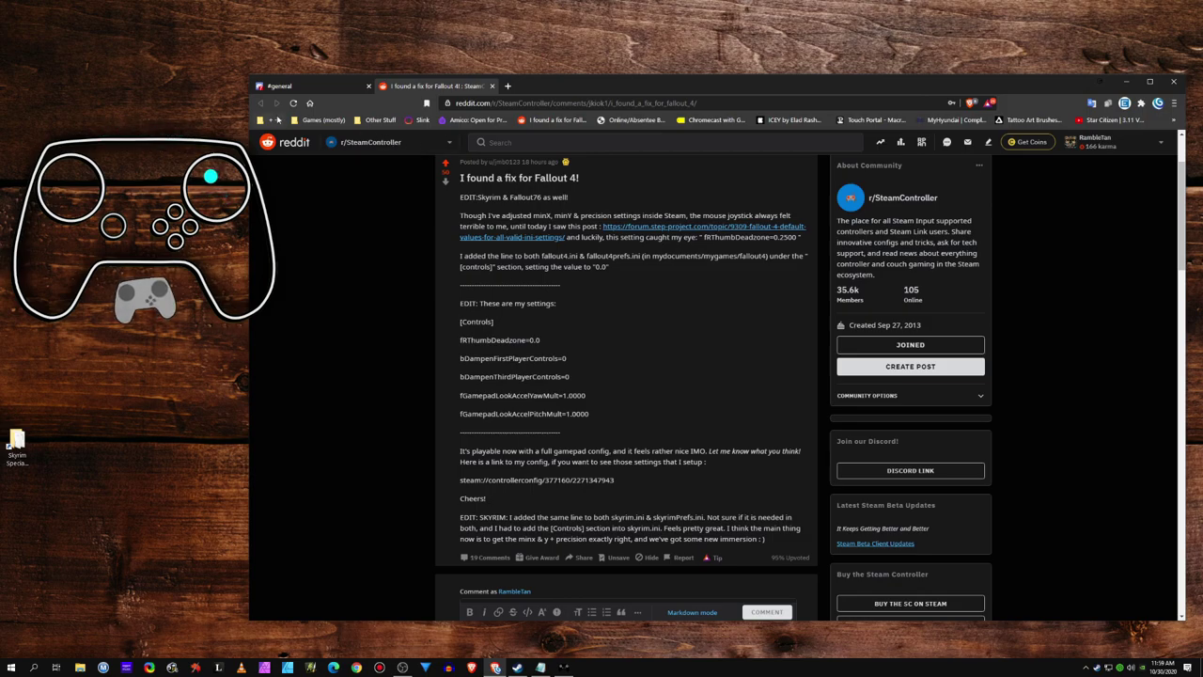
Step: Open the bookmarked Steam Controller General Discussions and read the topic "Mouse-Joystick style - Some games have RJoystick deadzones"
{"action": "left_click", "coordinate": [324, 120]}
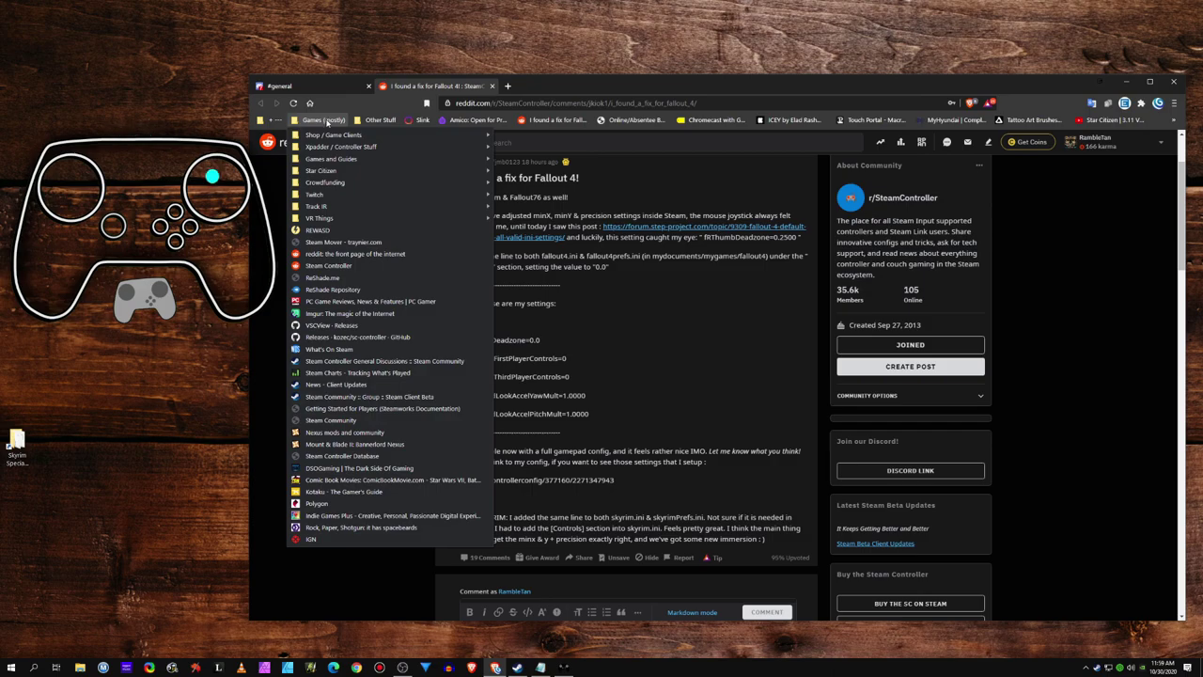
{"action": "middle_click", "coordinate": [342, 365]}
{"action": "left_click", "coordinate": [565, 88]}
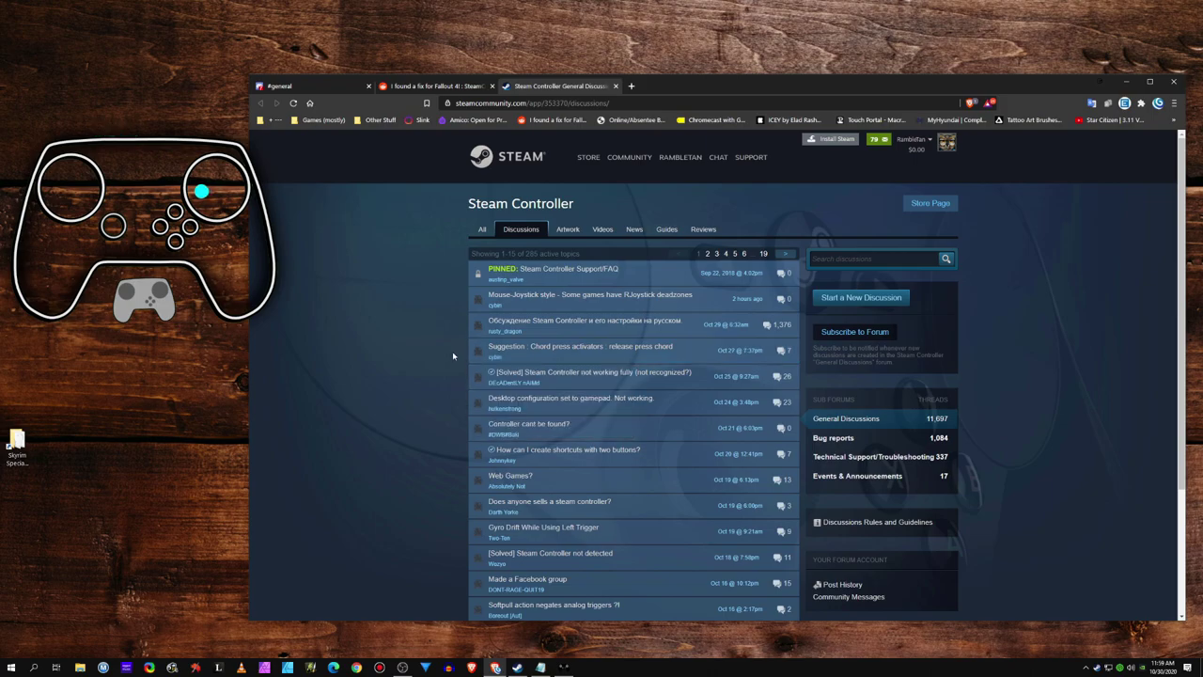
{"action": "left_click", "coordinate": [575, 297]}
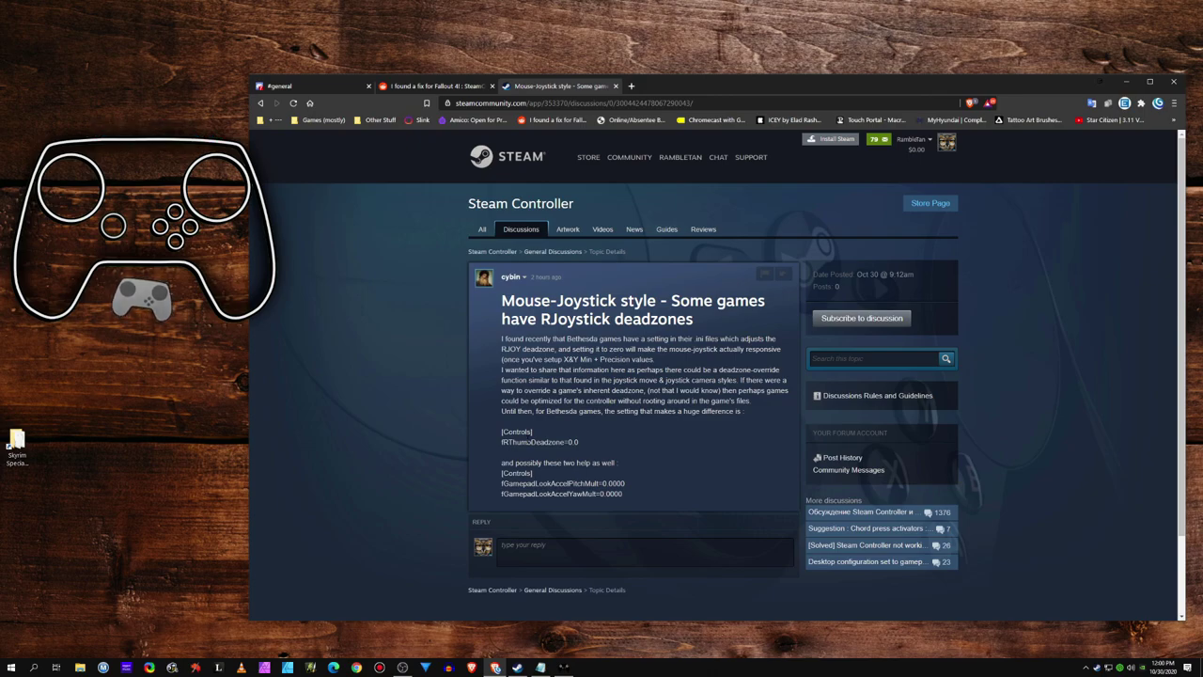
{"action": "scroll", "coordinate": [527, 442], "scroll_direction": "down", "scroll_amount": 1}
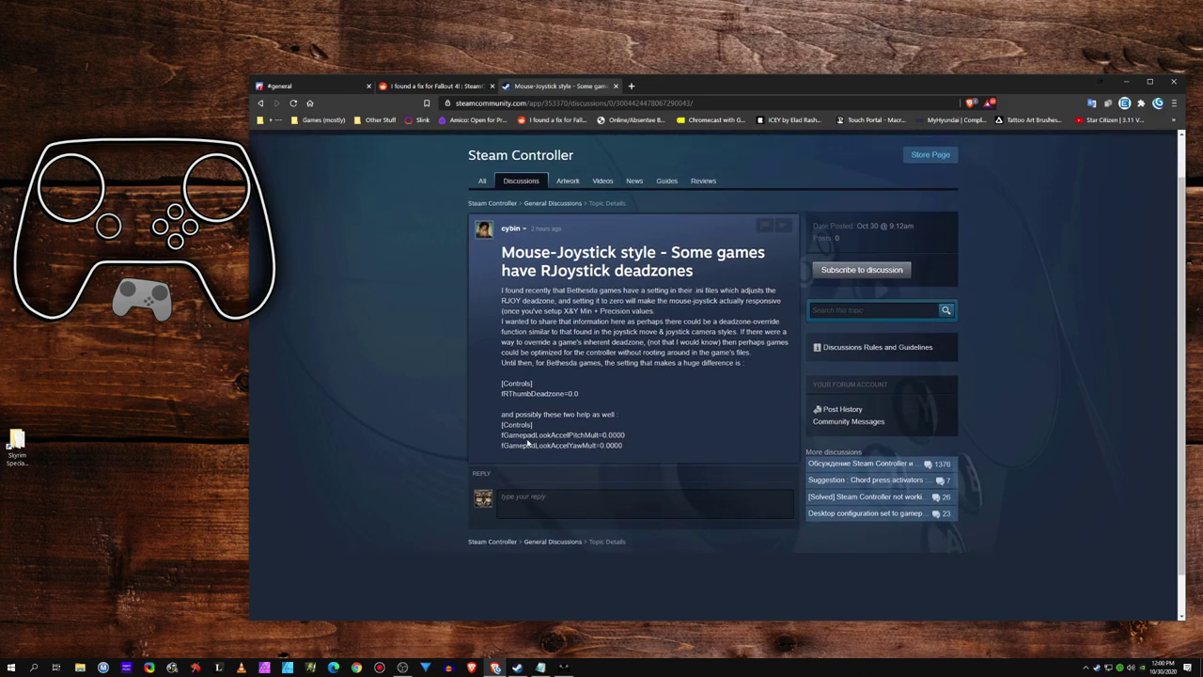
{"action": "scroll", "coordinate": [527, 442], "scroll_direction": "down", "scroll_amount": 1}
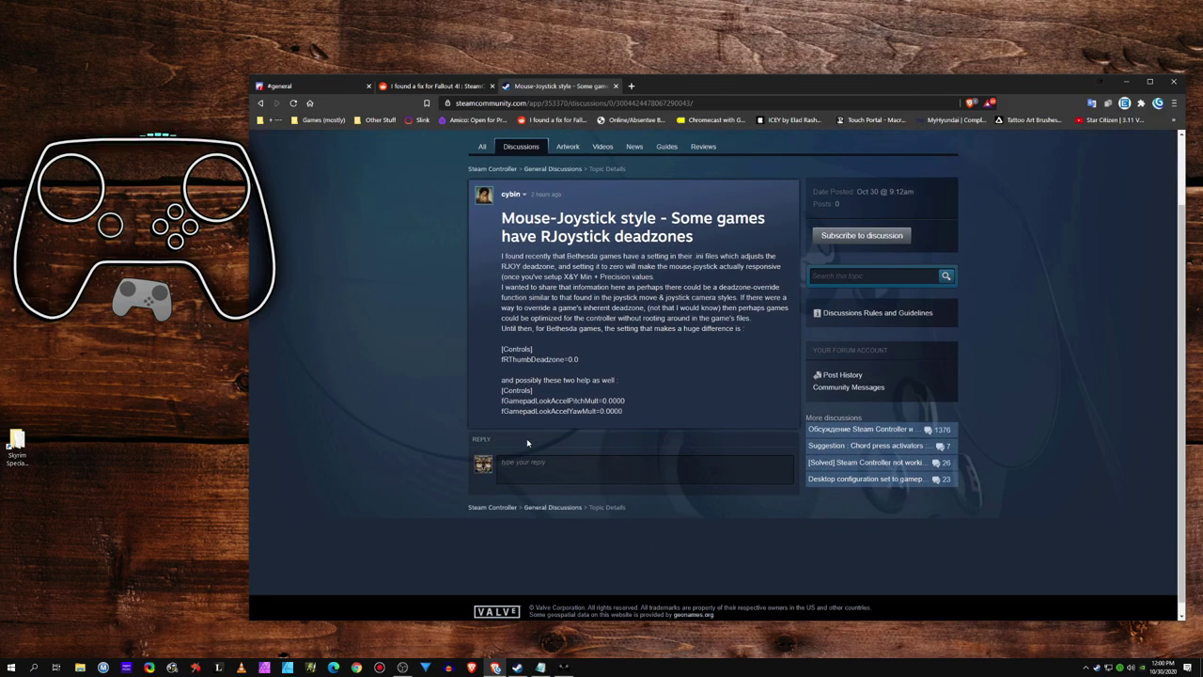
Step: Read the description of the lStewieAl's Tweaks mod for Fallout New Vegas on Nexus Mods
{"action": "left_click", "coordinate": [435, 86]}
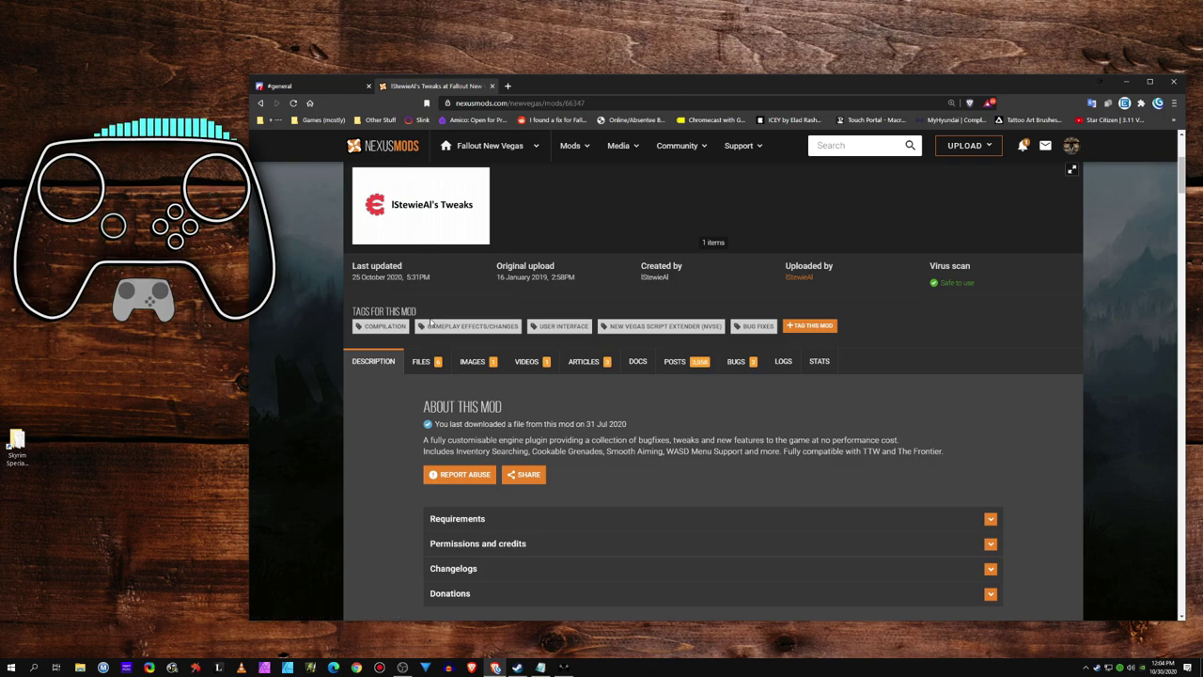
{"action": "scroll", "coordinate": [431, 322], "scroll_direction": "up", "scroll_amount": 3}
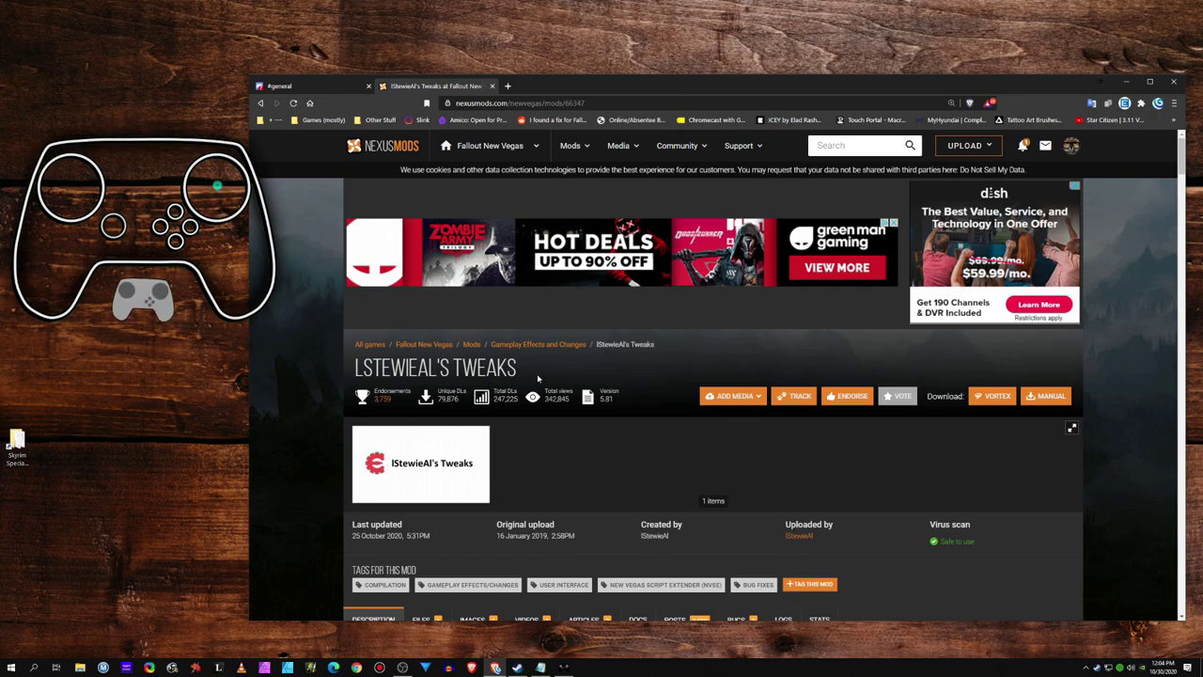
{"action": "scroll", "coordinate": [646, 371], "scroll_direction": "down", "scroll_amount": 3}
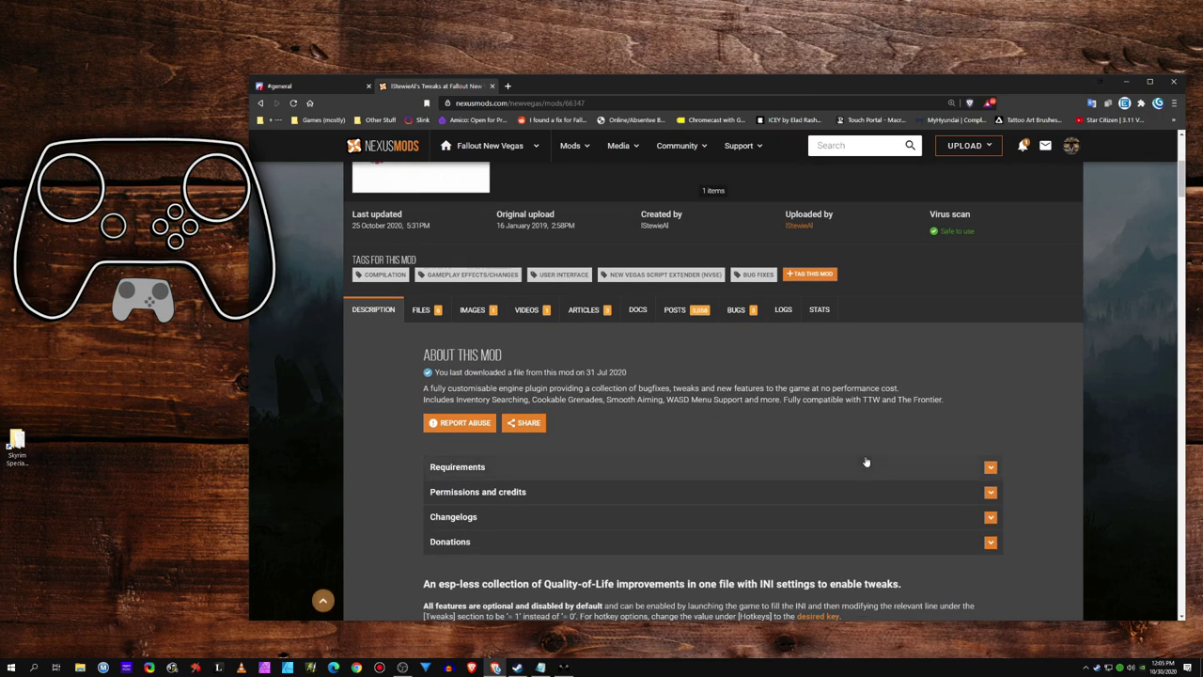
{"action": "scroll", "coordinate": [867, 461], "scroll_direction": "down", "scroll_amount": 2}
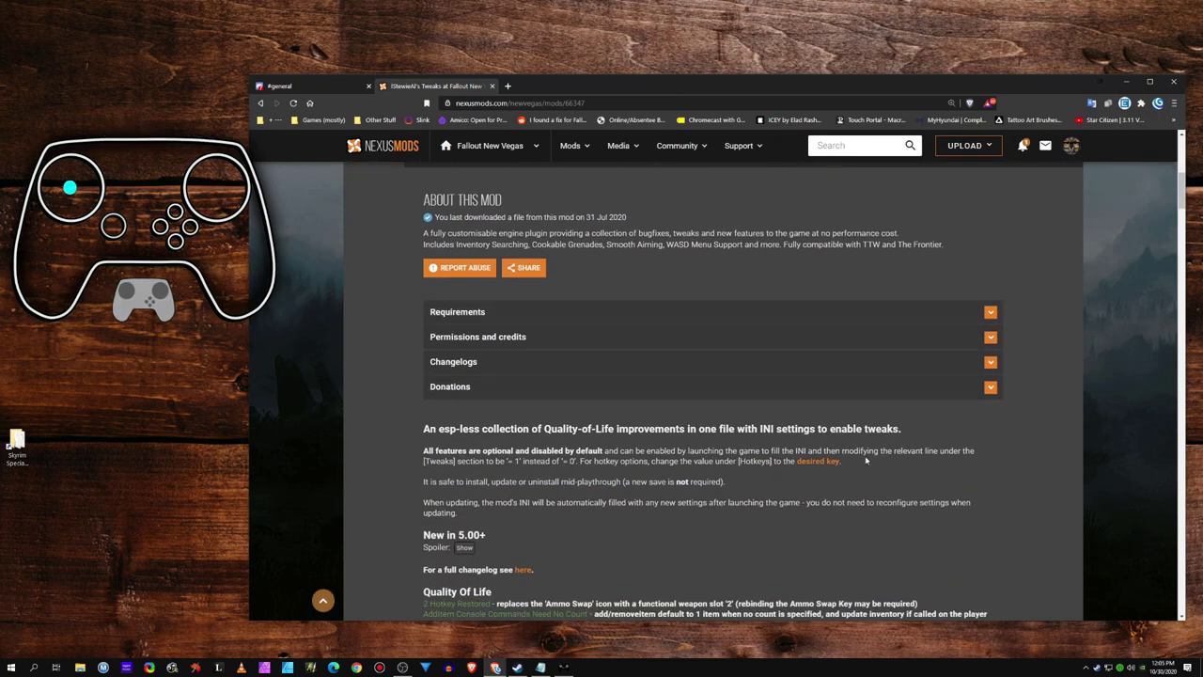
{"action": "scroll", "coordinate": [866, 461], "scroll_direction": "up", "scroll_amount": 2}
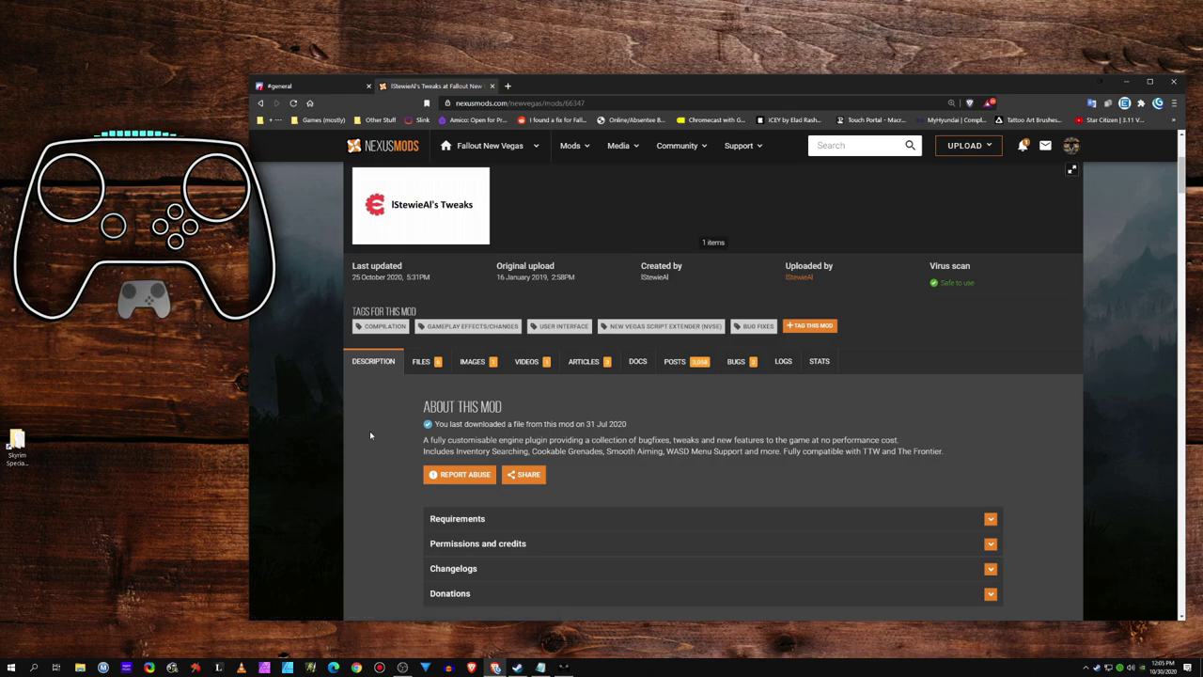
Step: Expand the mod's requirements and review its off-site requirements
{"action": "left_click", "coordinate": [452, 519]}
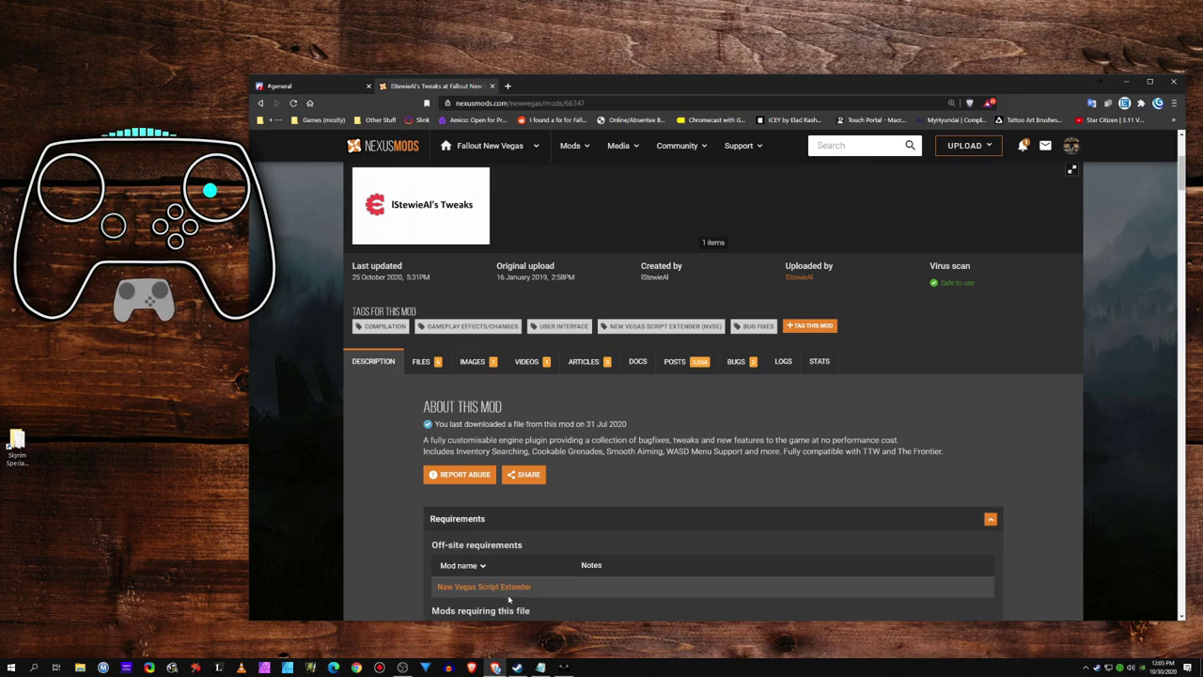
{"action": "scroll", "coordinate": [379, 545], "scroll_direction": "down", "scroll_amount": 2}
{"action": "scroll", "coordinate": [378, 546], "scroll_direction": "up", "scroll_amount": 3}
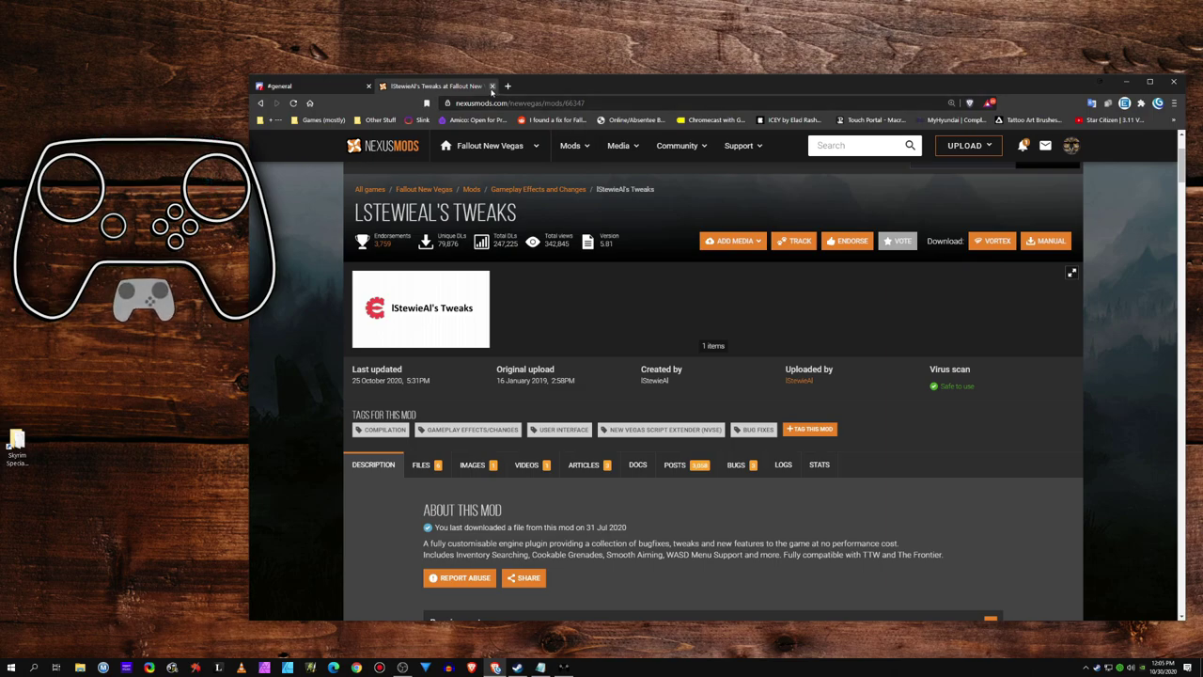
Step: Reopen the closed Reddit post "I found a fix for Fallout 4!" and review its [Controls] settings and Skyrim edit
{"action": "key", "text": "ctrl+shift+t"}
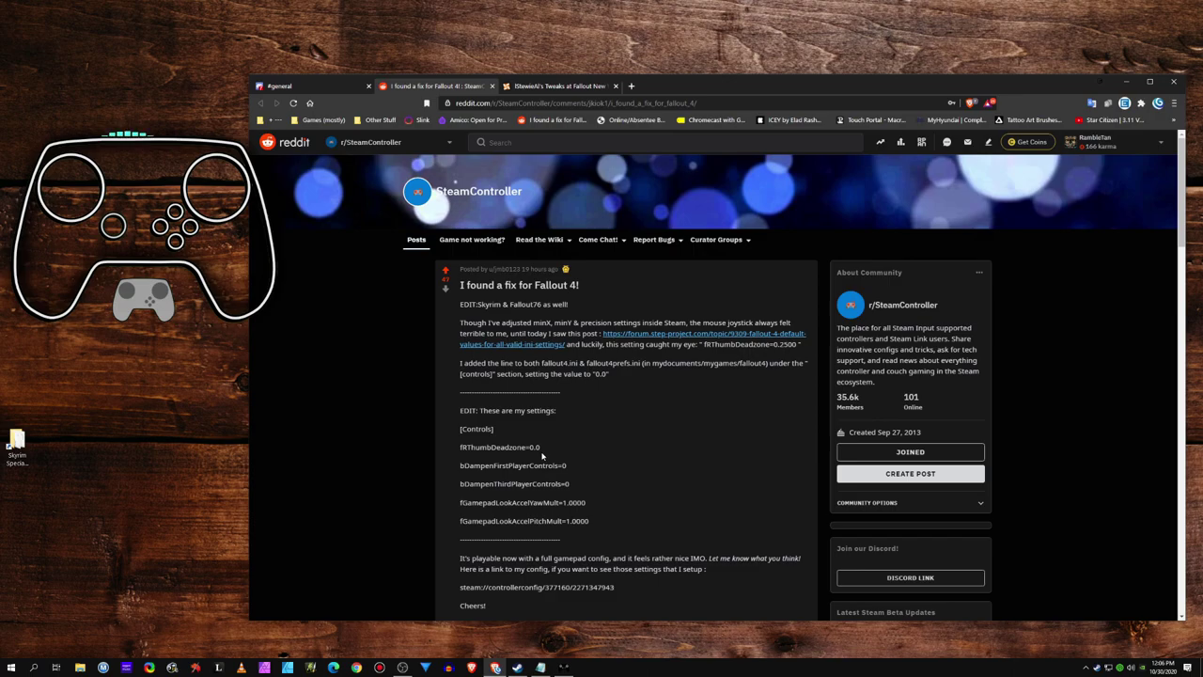
{"action": "scroll", "coordinate": [541, 456], "scroll_direction": "down", "scroll_amount": 5}
{"action": "scroll", "coordinate": [541, 456], "scroll_direction": "up", "scroll_amount": 4}
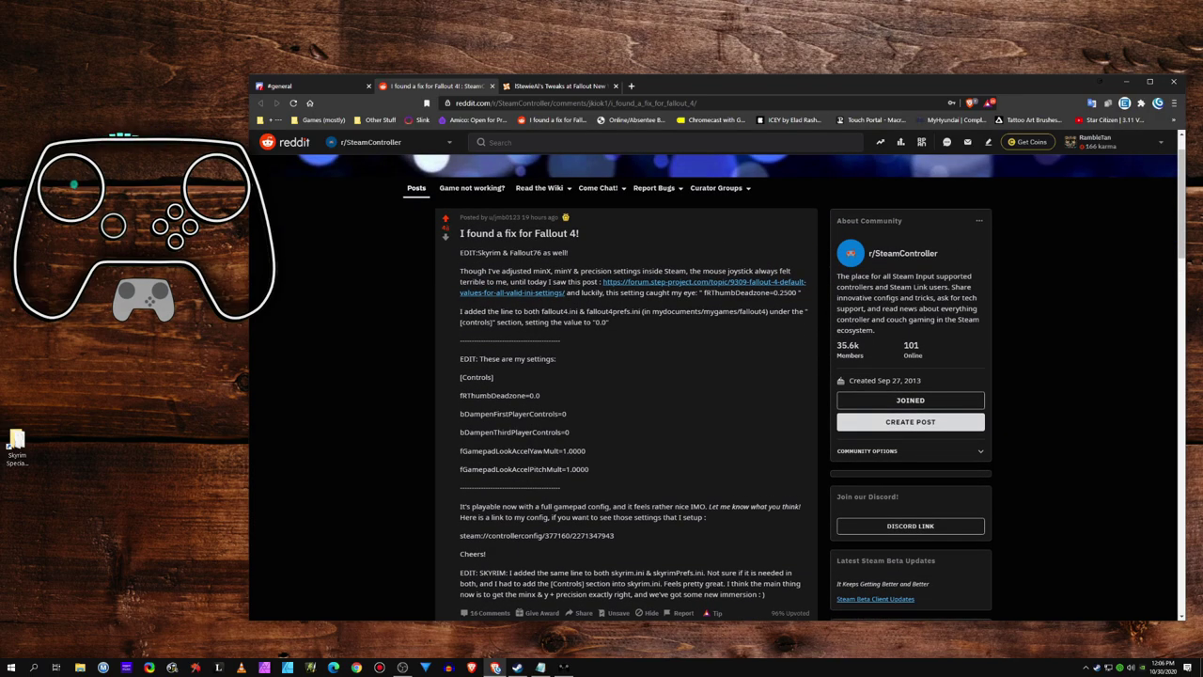